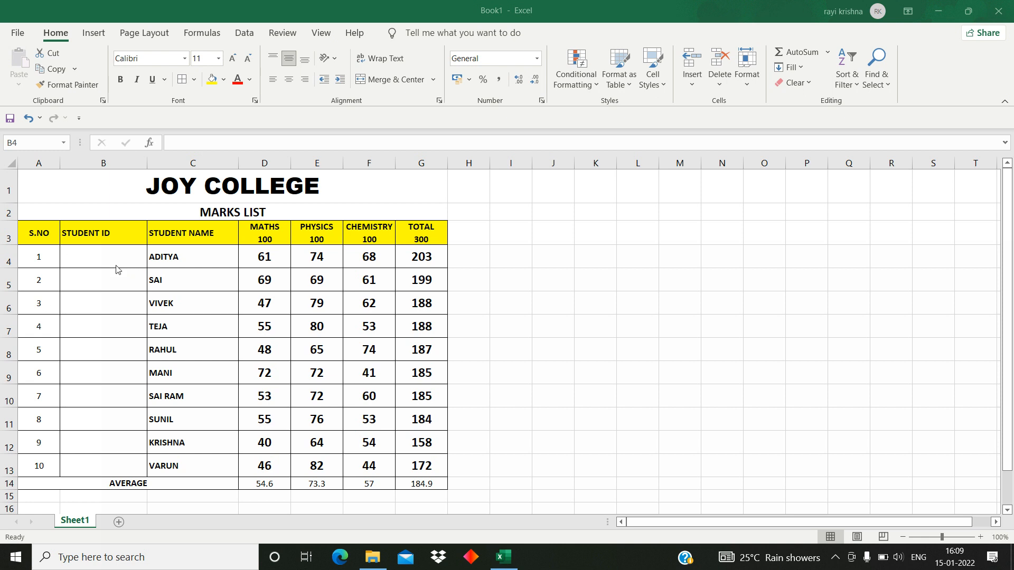
Enter the first student's ID number in cell B4 of the STUDENT ID column.
click(119, 259)
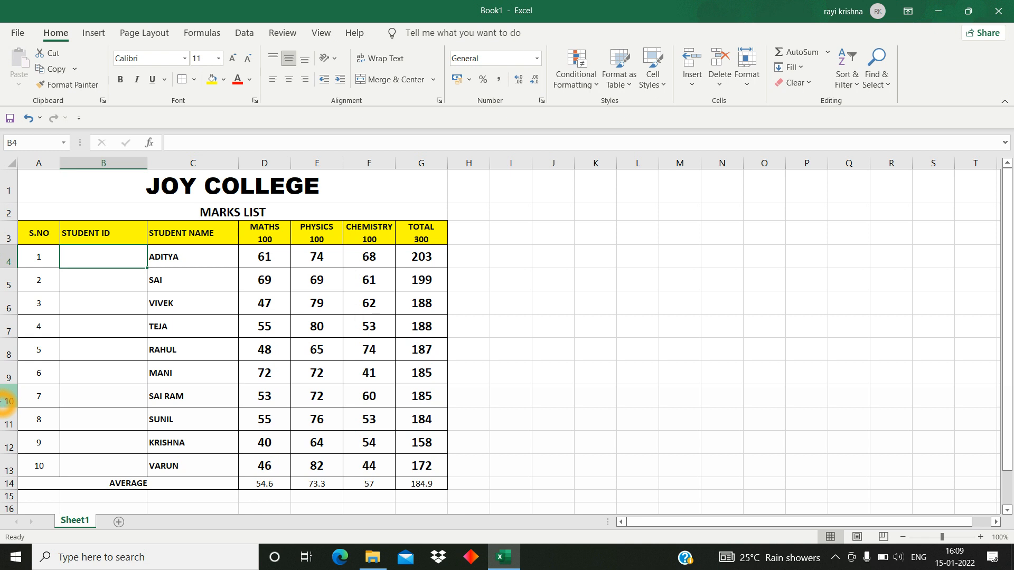
text(2022101)
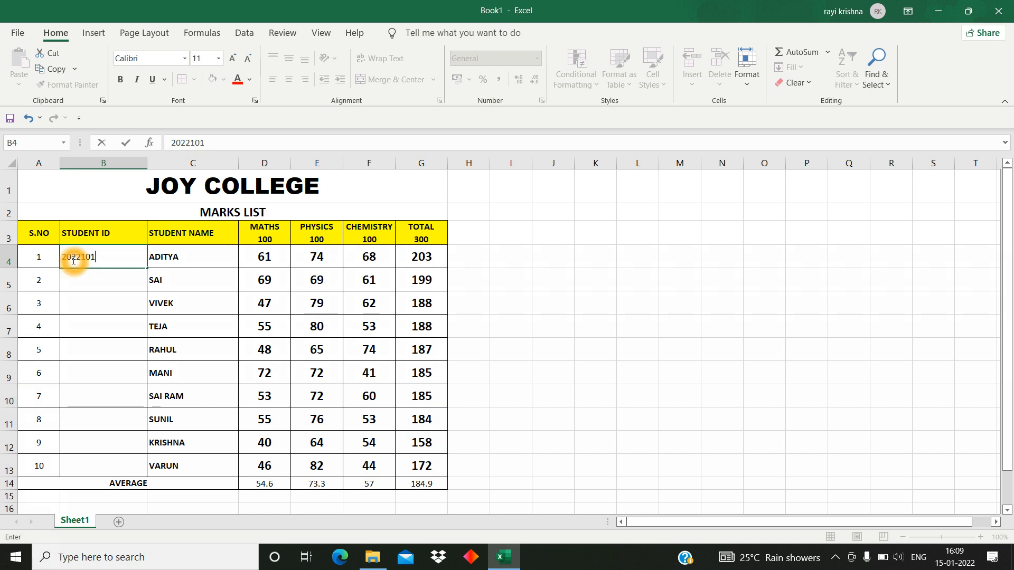
key(Return)
click(182, 400)
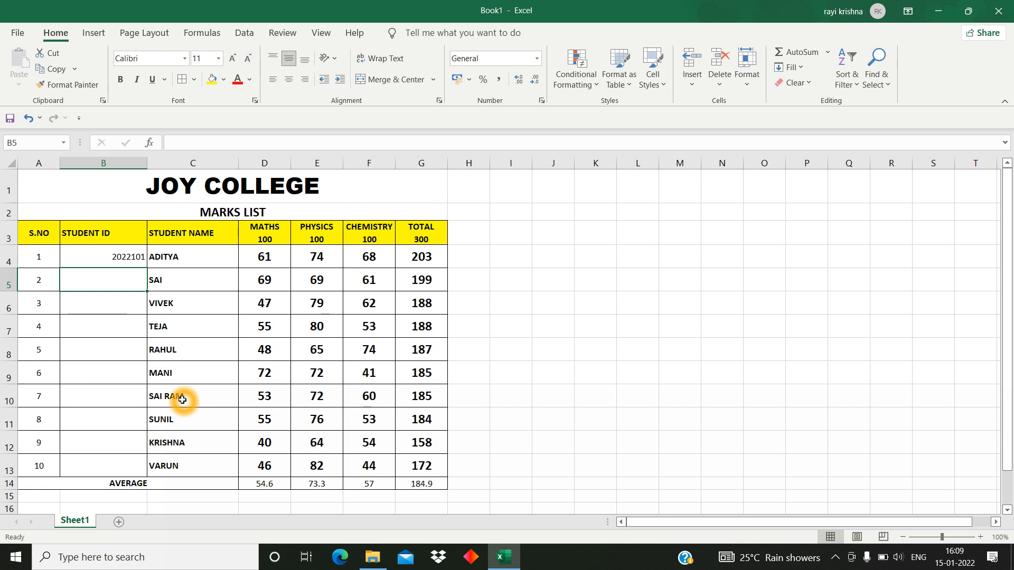
key(Up)
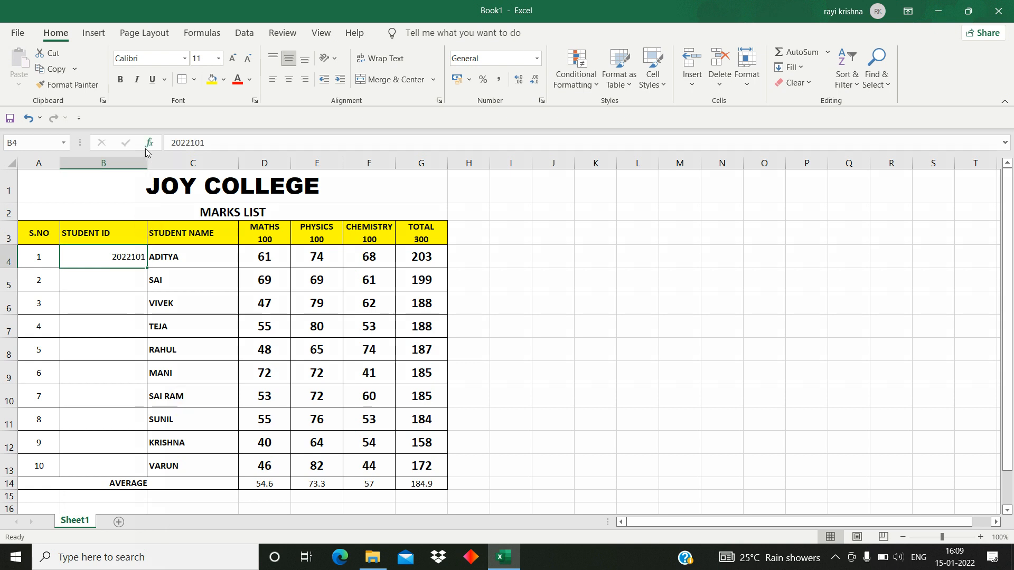
Centre the contents of column B and narrow it to fit the STUDENT ID heading.
click(99, 163)
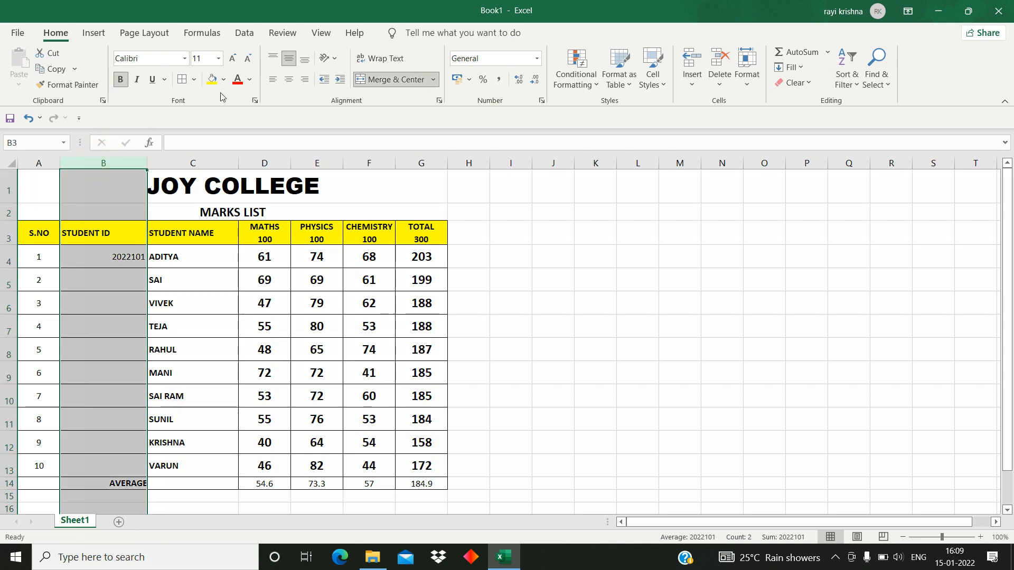
click(290, 80)
click(103, 248)
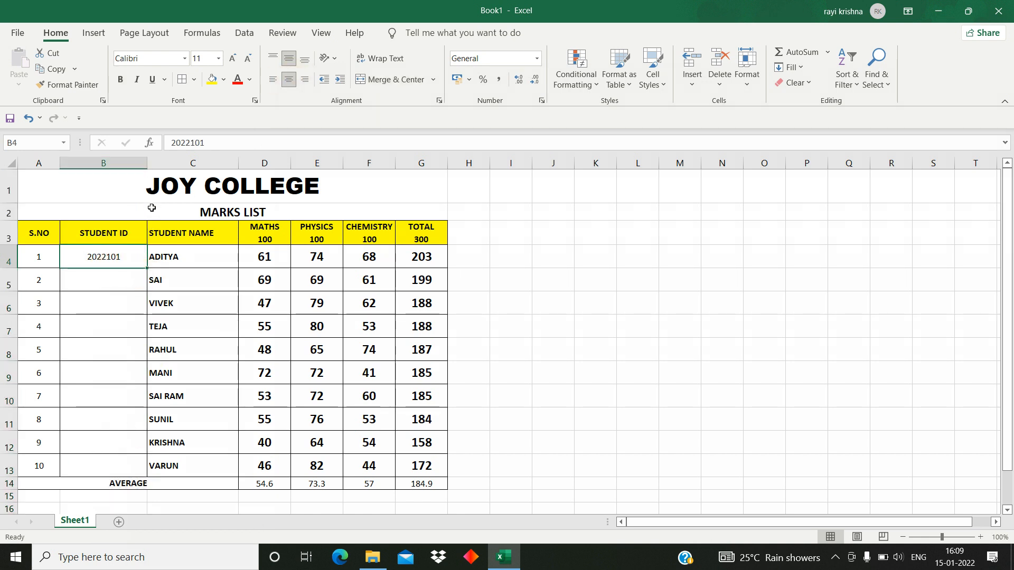
drag(144, 161, 112, 170)
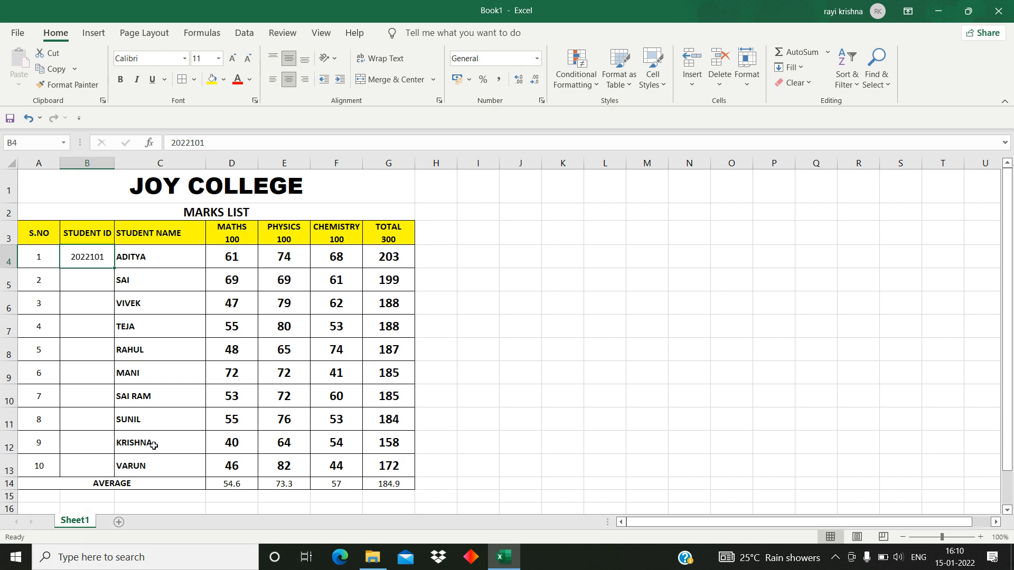
Copy the first student ID down into cell B5 and change its last digit to 2.
shift+click(90, 458)
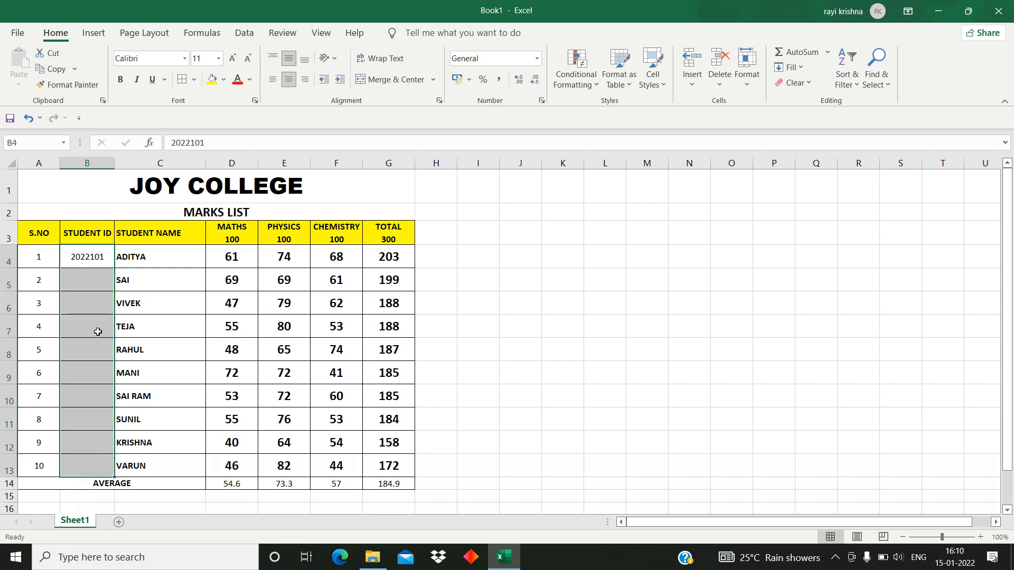
click(97, 278)
key(ctrl+d)
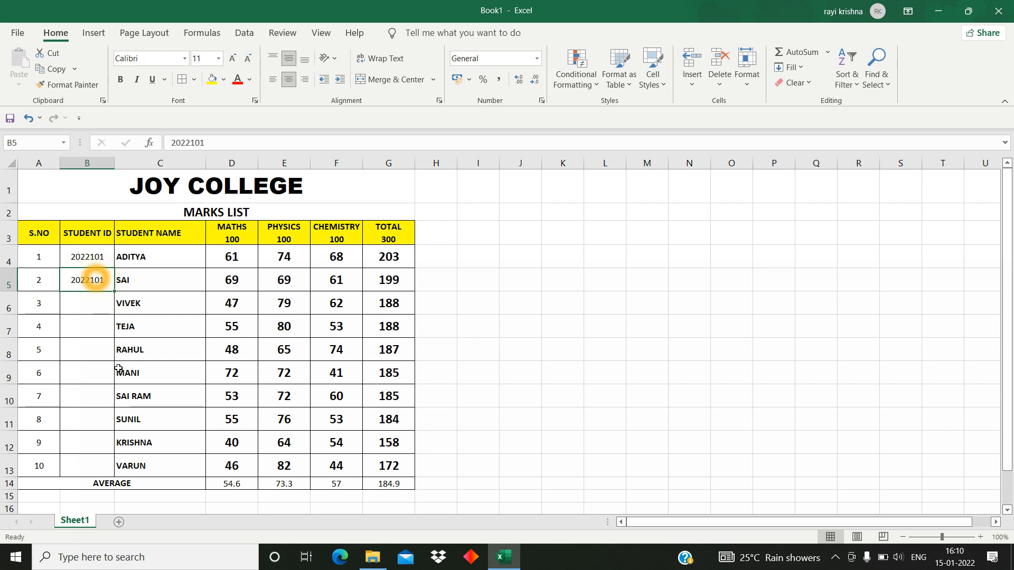
key(F2)
key(BackSpace)
text(2)
key(Return)
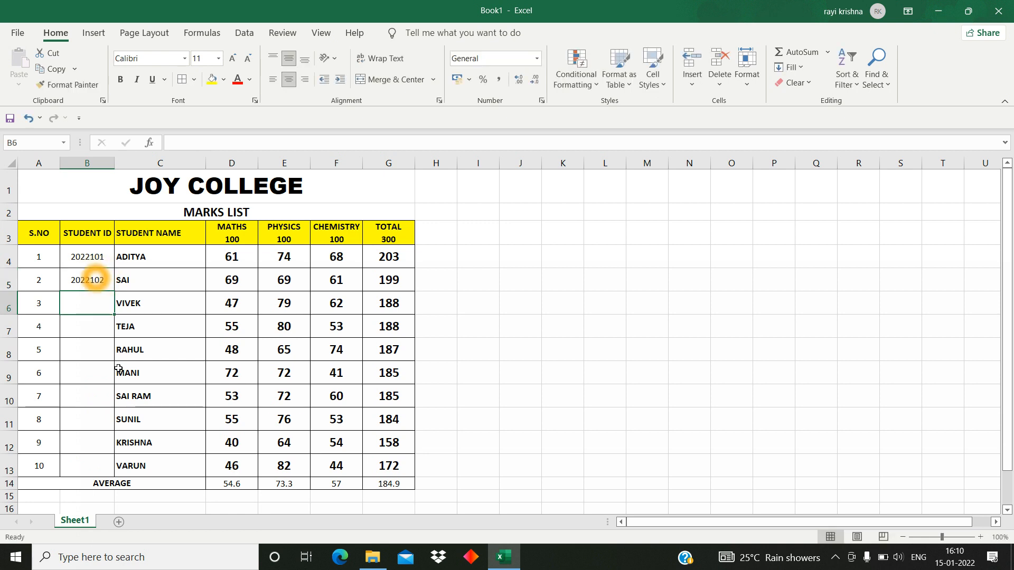
Extend the student ID series from cells B4:B5 down to B13 for all ten students.
key(Up)
key(Up)
shift+click(97, 277)
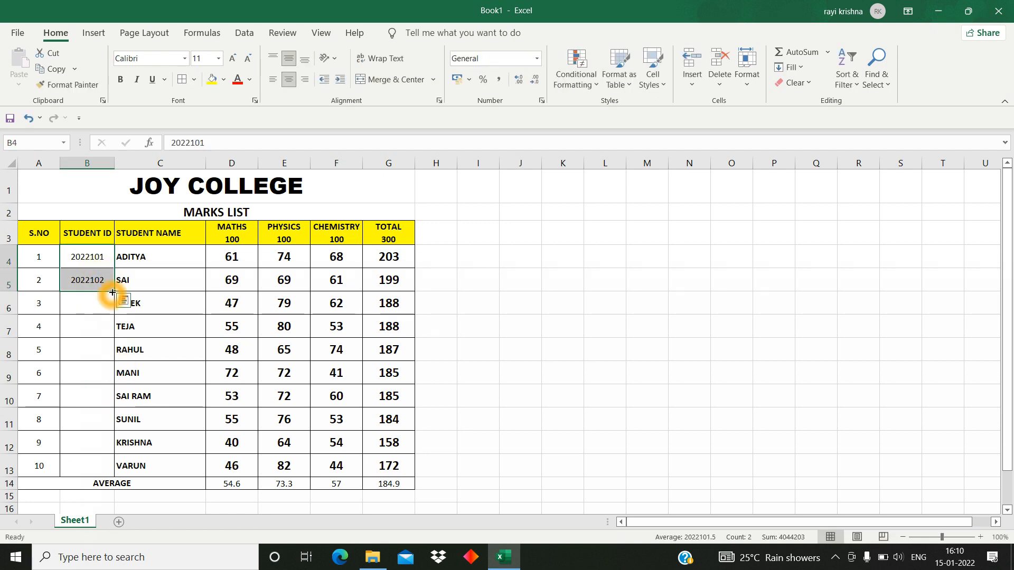
drag(112, 292, 113, 467)
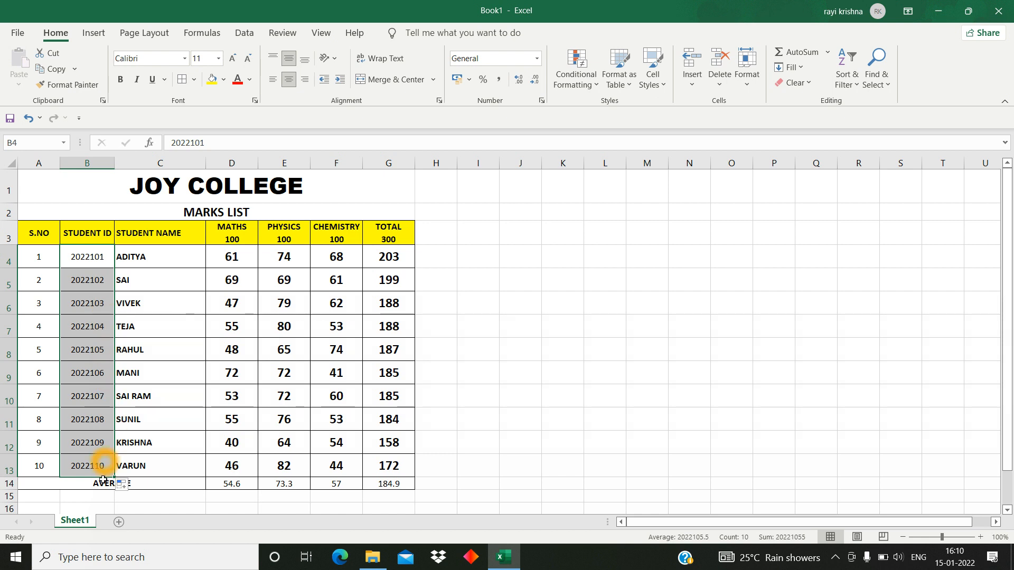
click(85, 251)
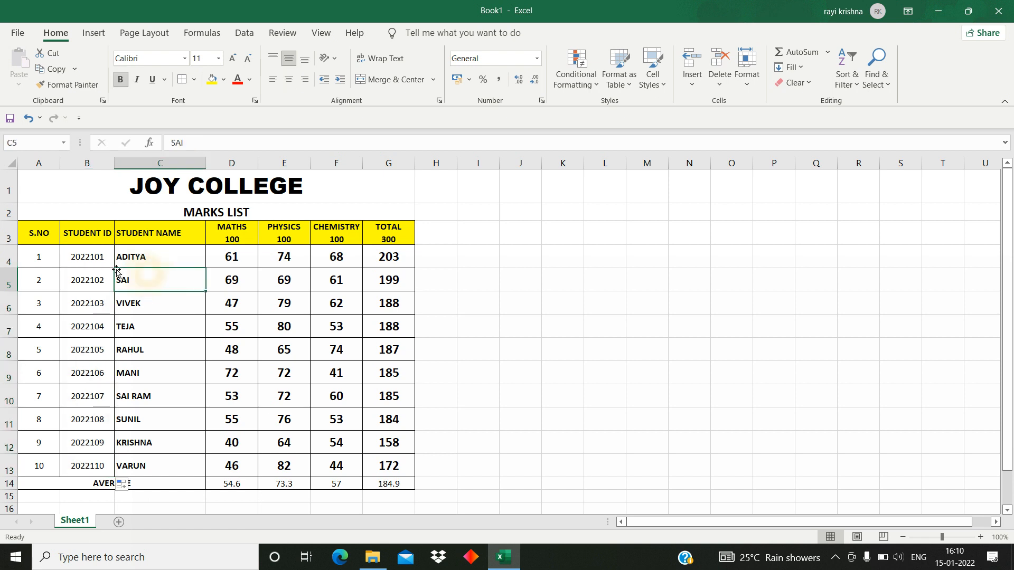
click(169, 256)
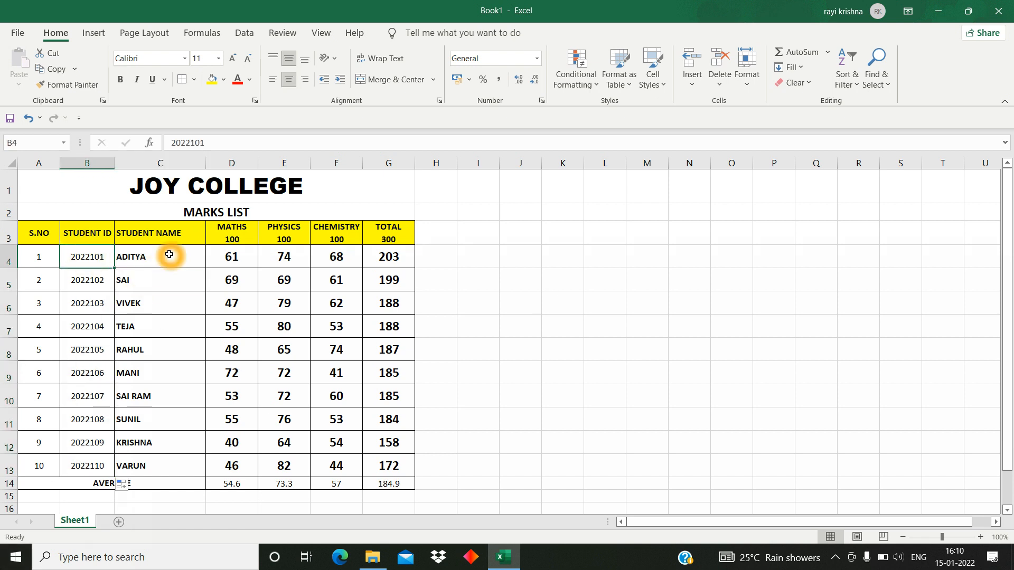
drag(88, 188, 107, 484)
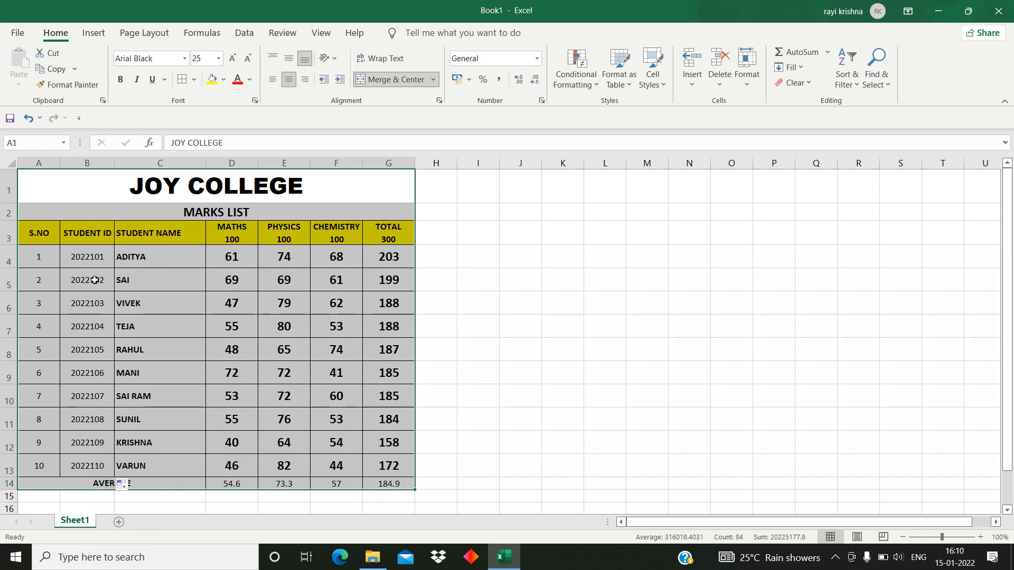
click(137, 256)
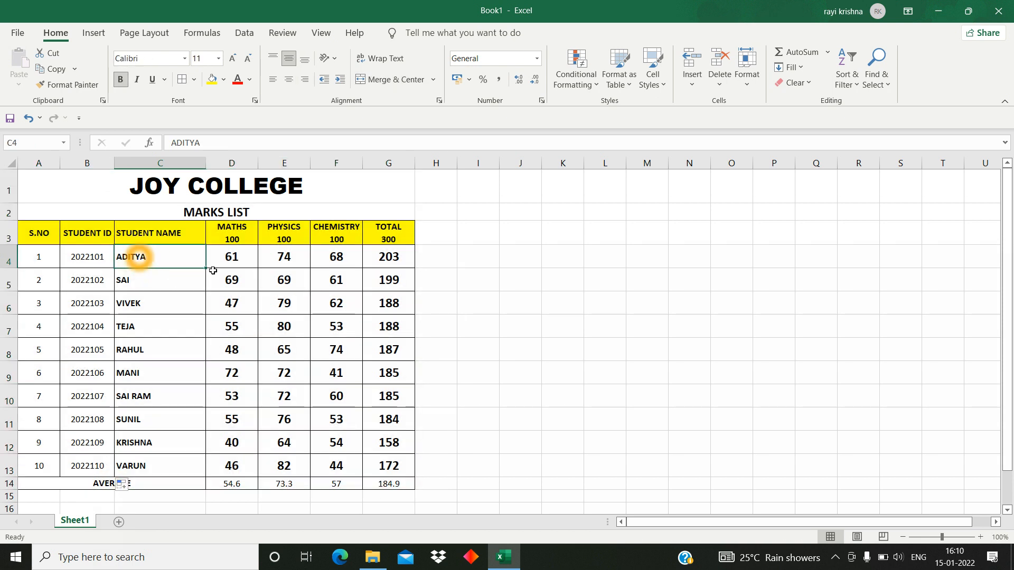
click(306, 208)
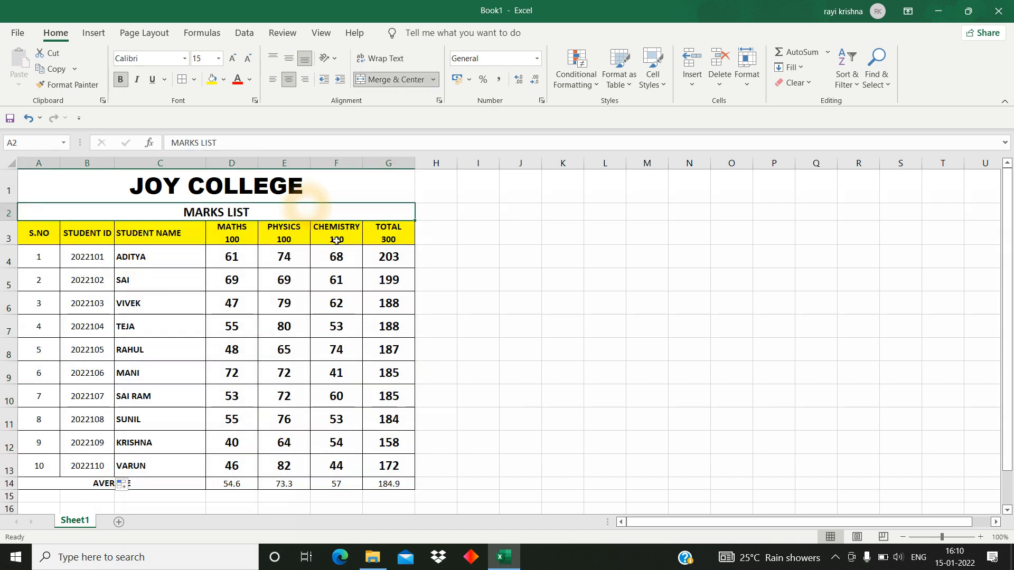
Insert a blank row above the table's header row and enter "DATE : 15.01.2022" in cell F3.
click(4, 237)
key(ctrl+shift+plus)
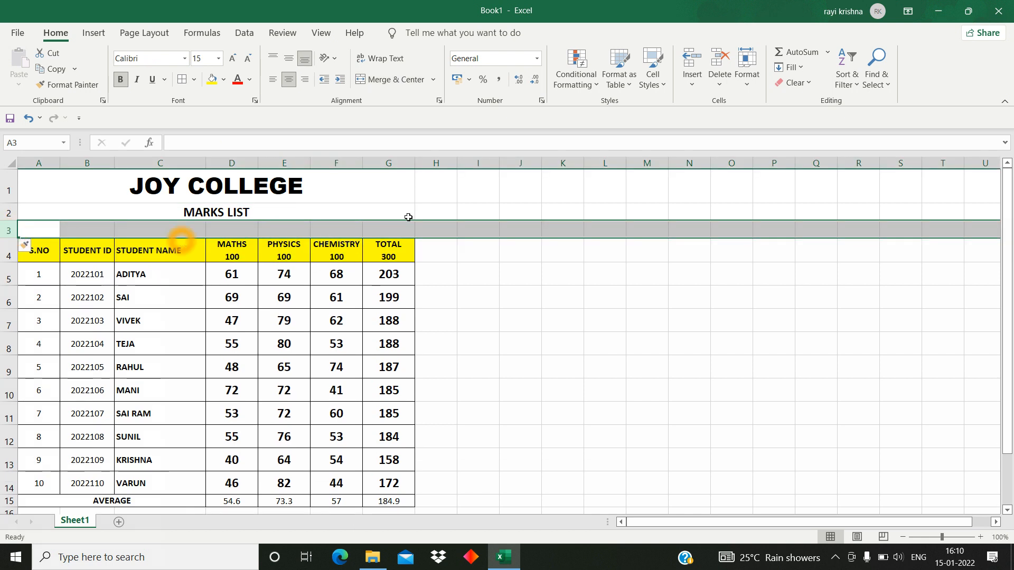
click(336, 230)
text(DA)
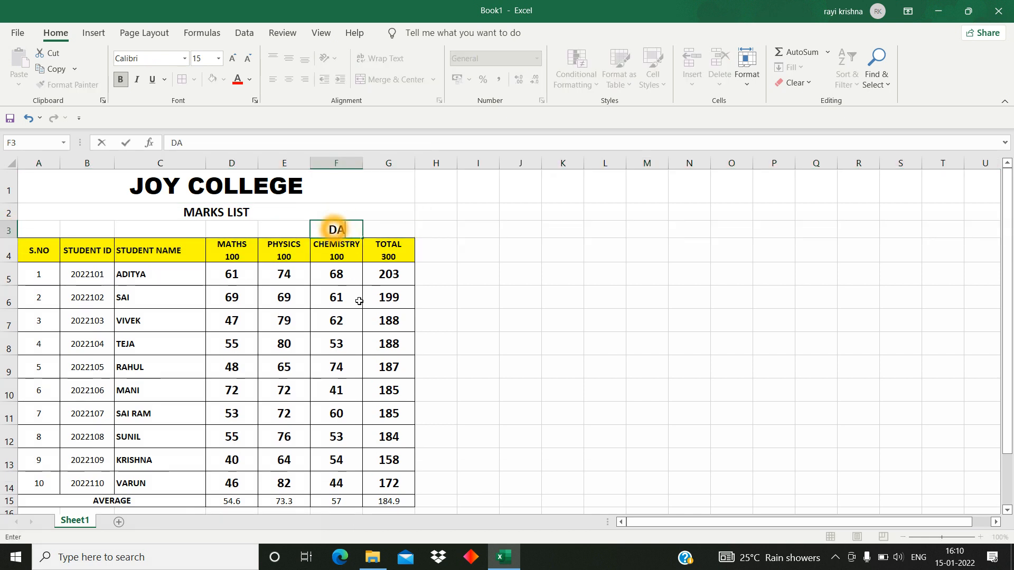
text(TE )
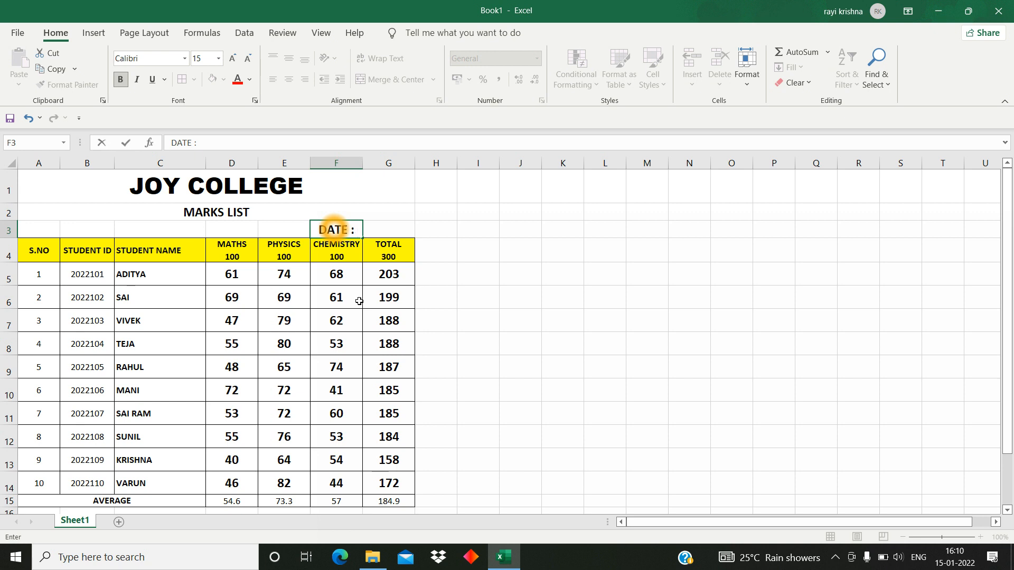
text(: 15.01.20)
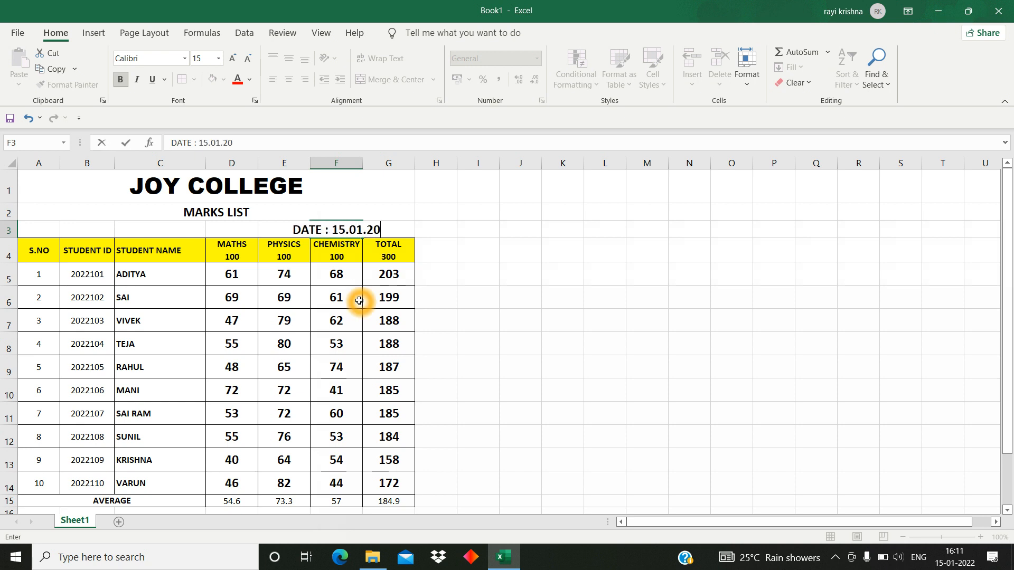
text(22)
key(ctrl+Return)
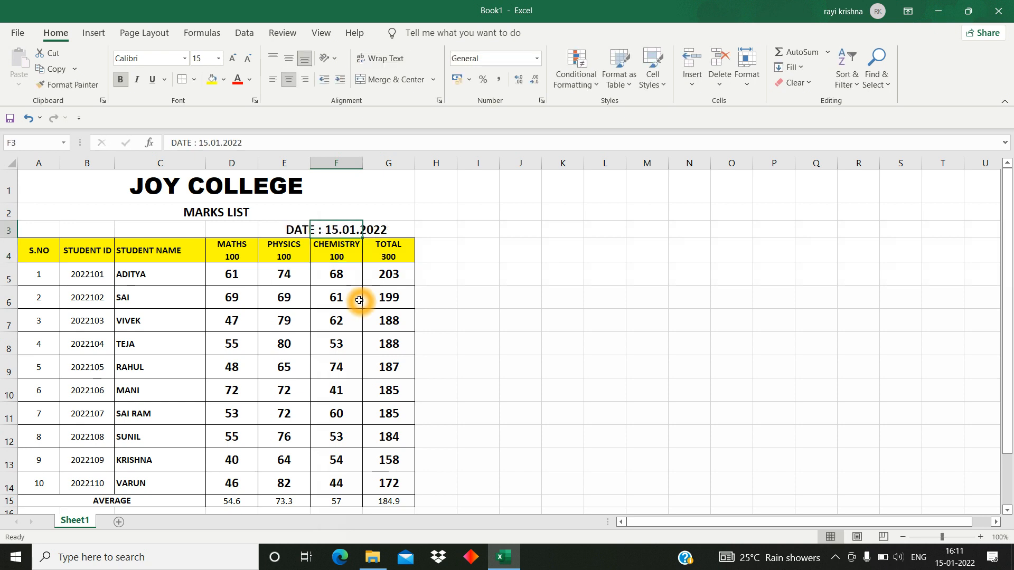
click(440, 274)
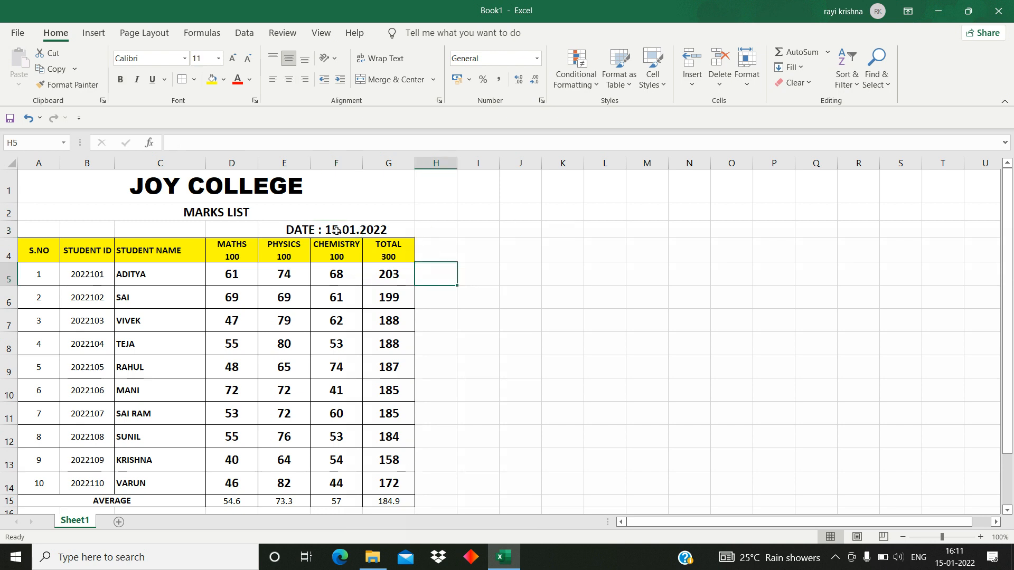
Save the workbook as MARKS LIST in the local Documents folder.
click(239, 271)
key(ctrl+s)
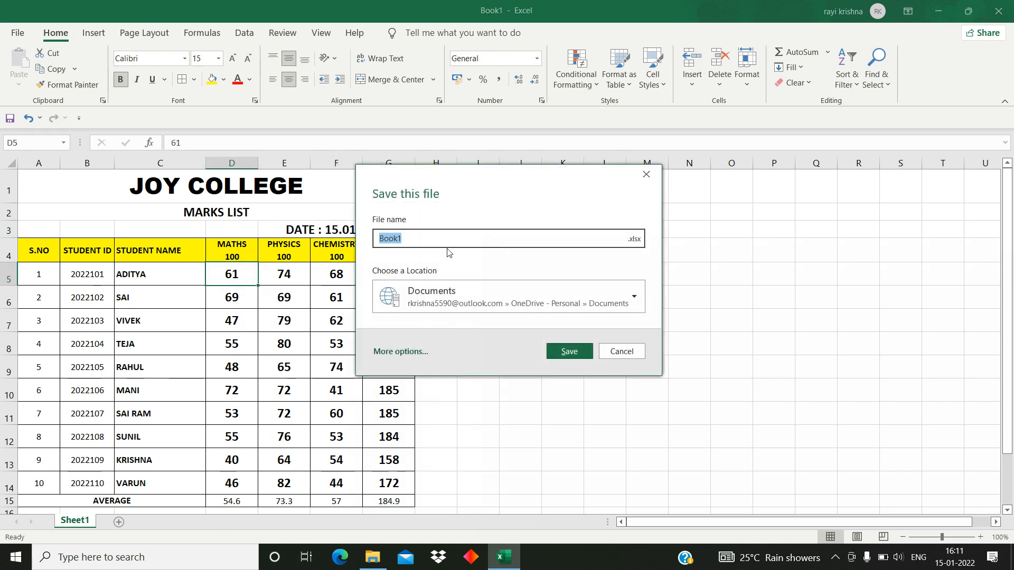
click(479, 301)
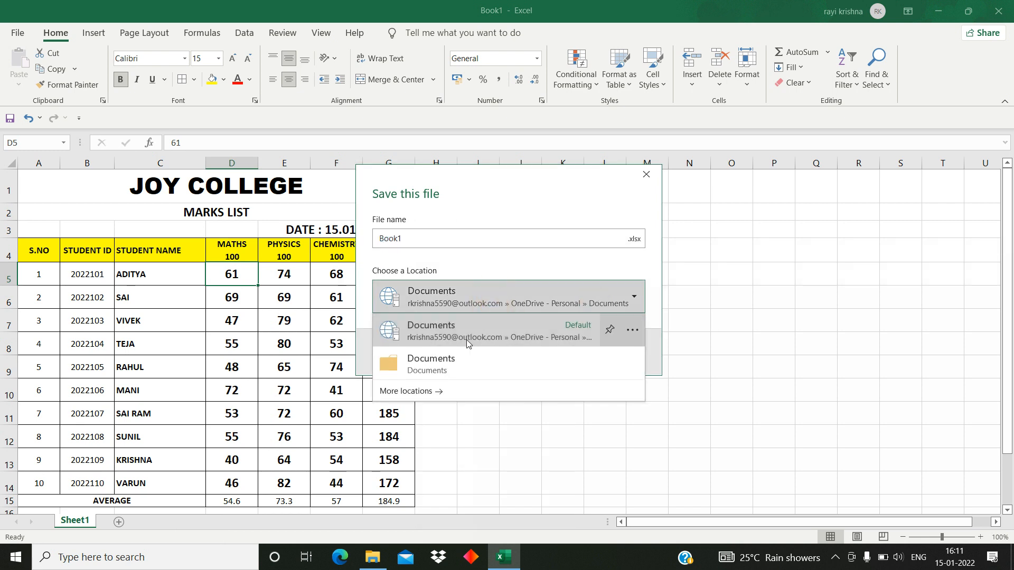
click(465, 359)
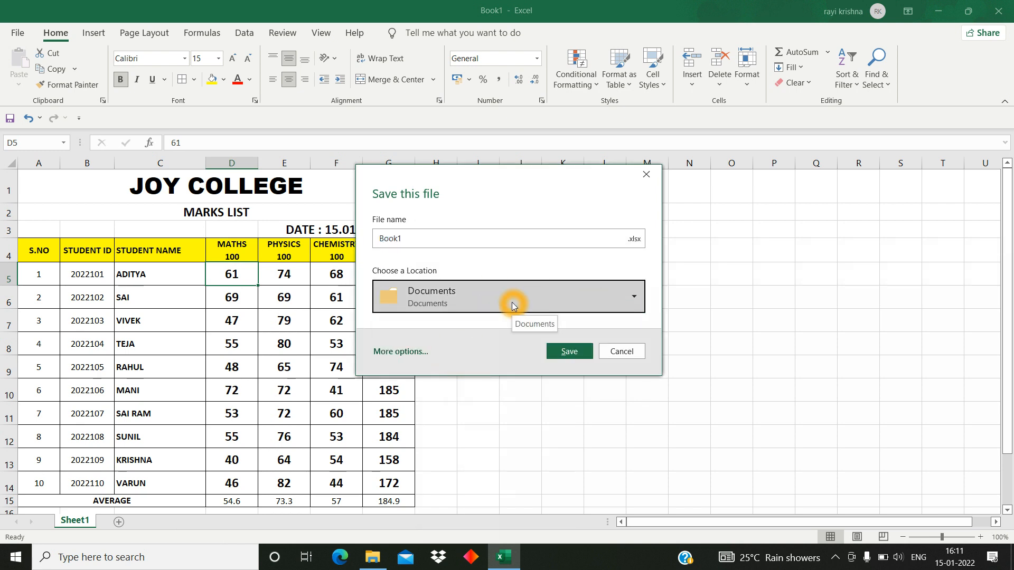
click(423, 240)
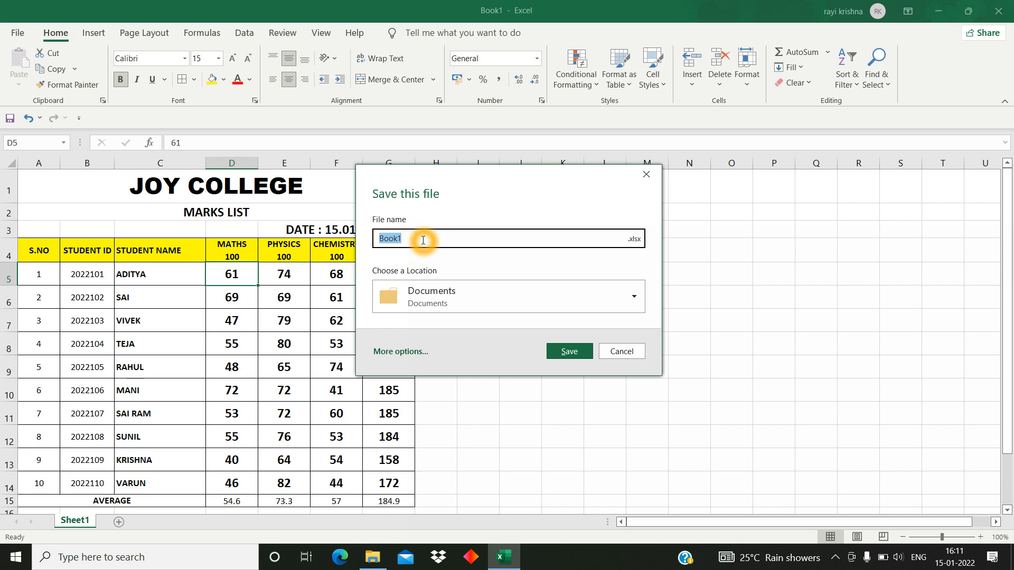
text(MARKS LIST)
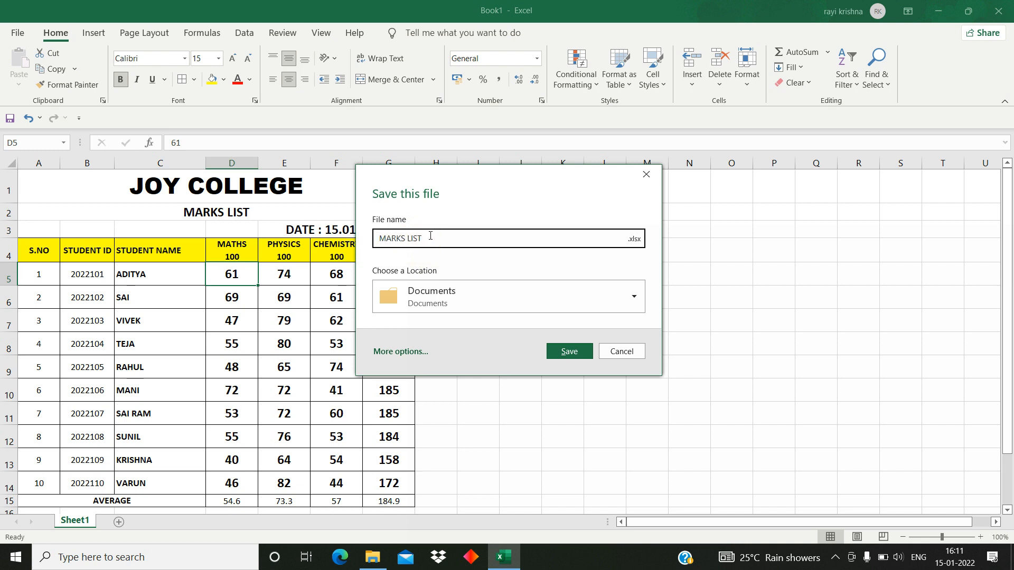
click(569, 351)
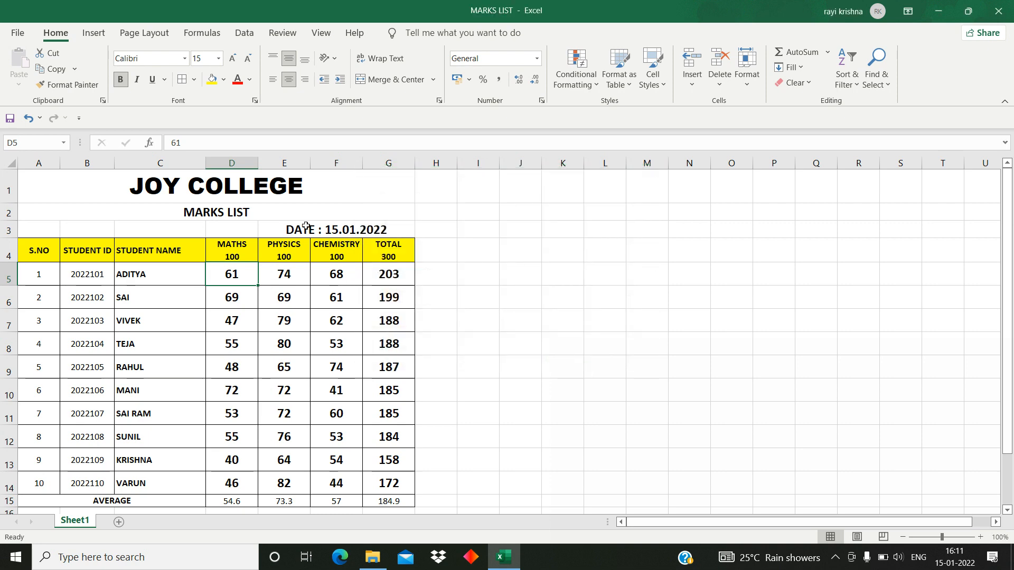
Close the workbook and refresh the Documents folder in File Explorer.
click(453, 244)
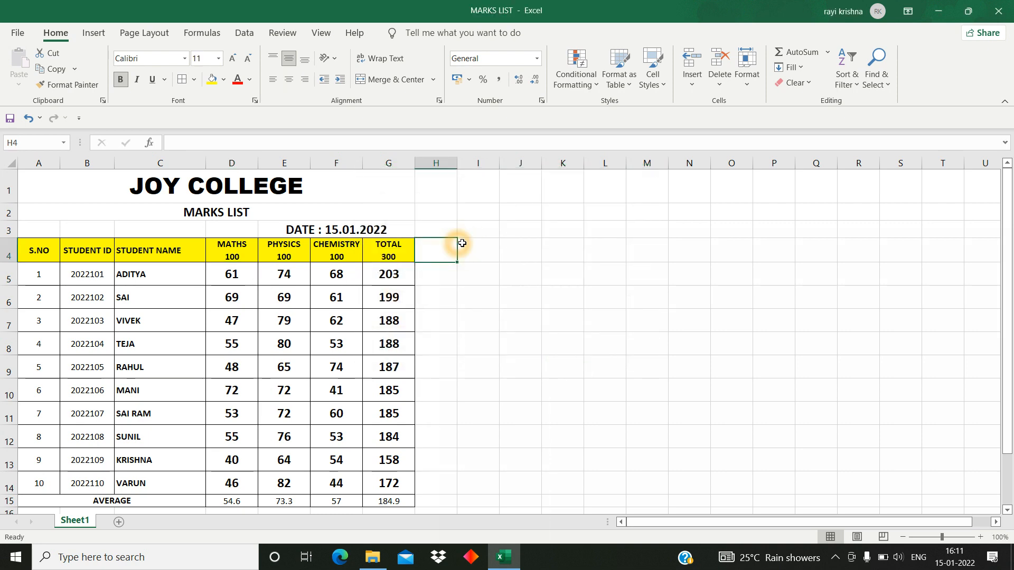
click(998, 11)
right_click(215, 304)
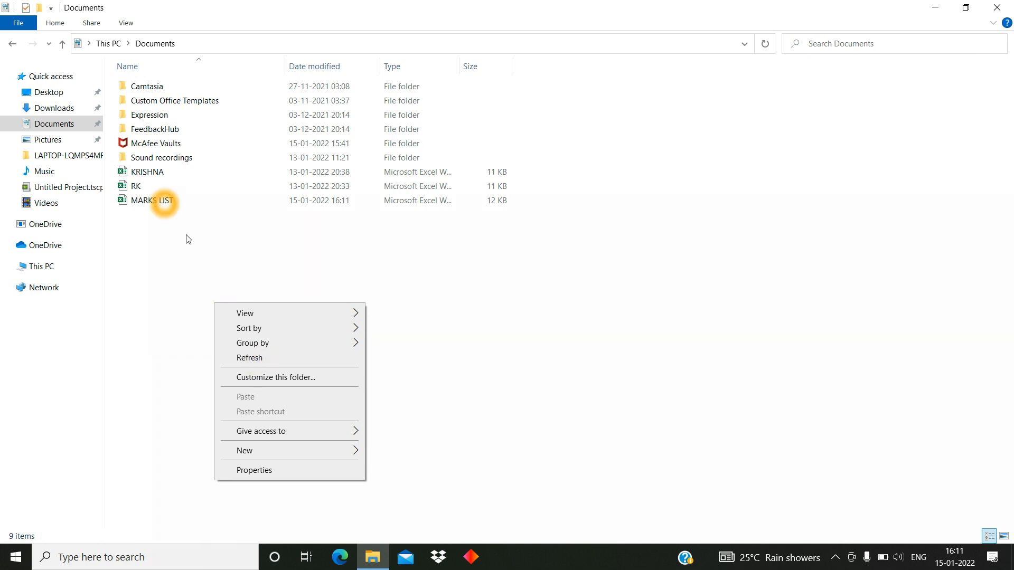
click(249, 357)
Duplicate the MARKS LIST workbook in the Documents folder and rename the copy to "MARKS LIST -1".
click(165, 188)
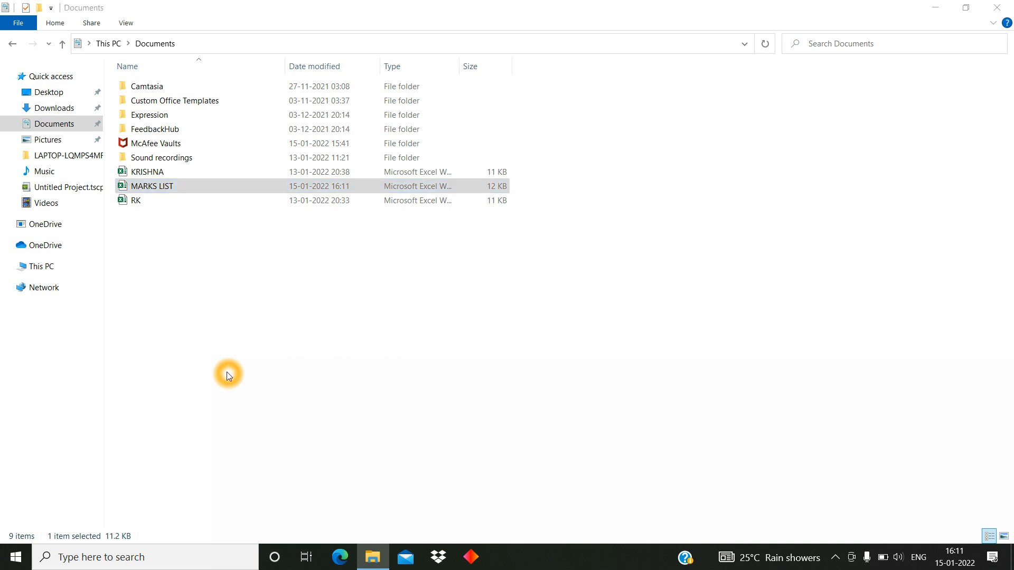
key(ctrl+v)
key(F2)
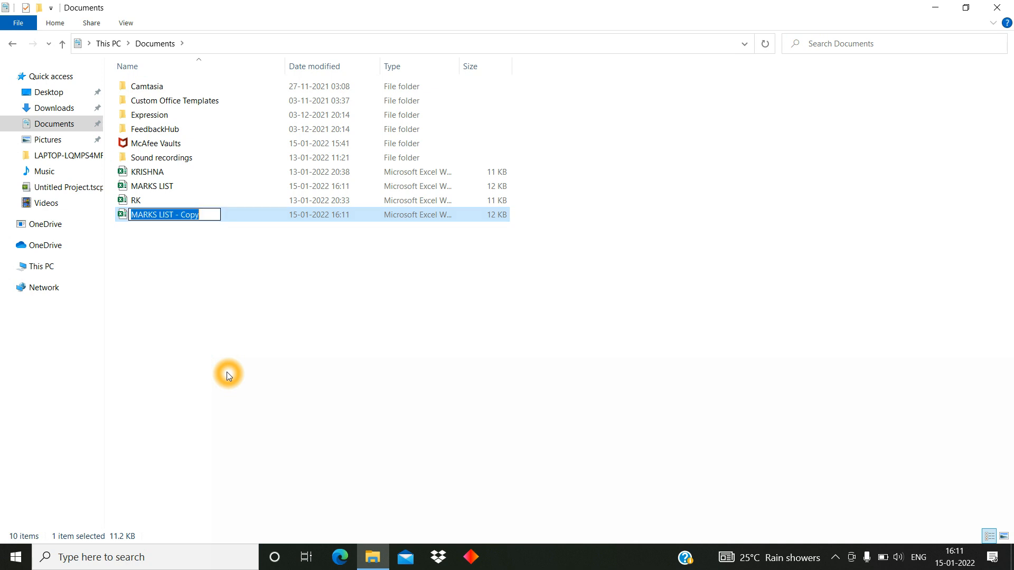
key(End)
key(shift+Left)
key(shift+Left)
key(shift+Left)
key(shift+Left)
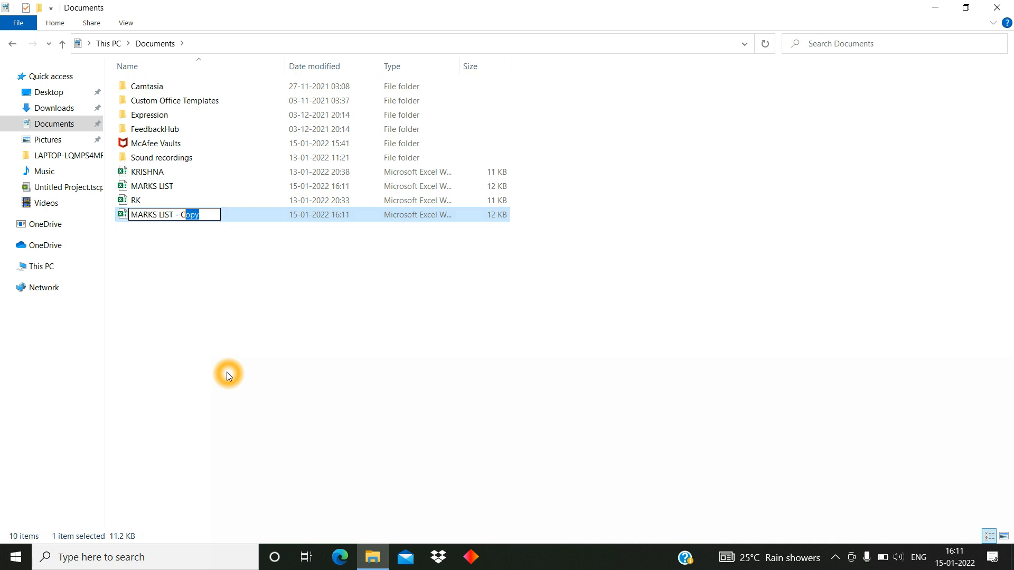
text(1)
key(Return)
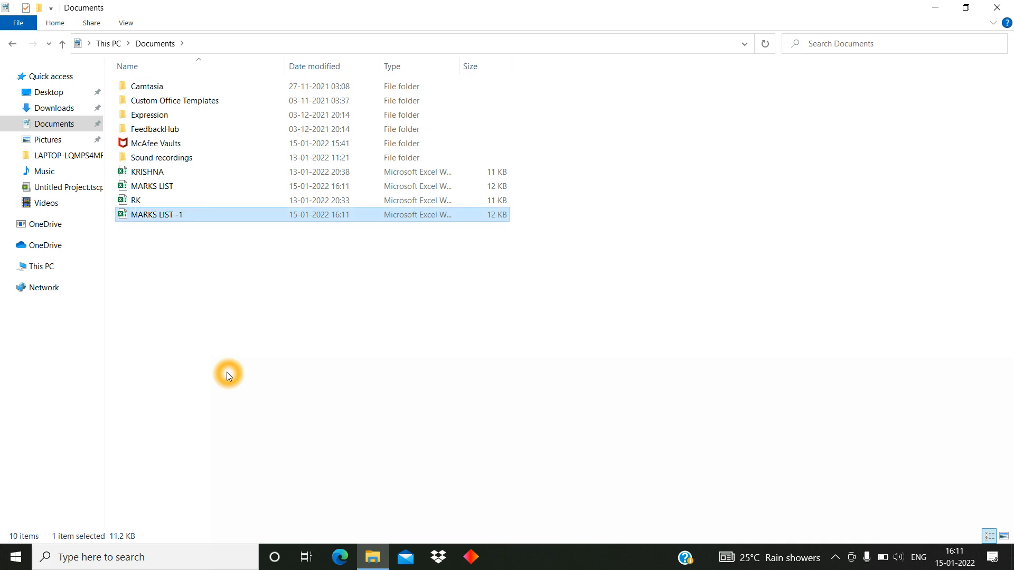
Open the MARKS LIST -1 workbook and clear all subject marks and totals in D5:G14.
key(Return)
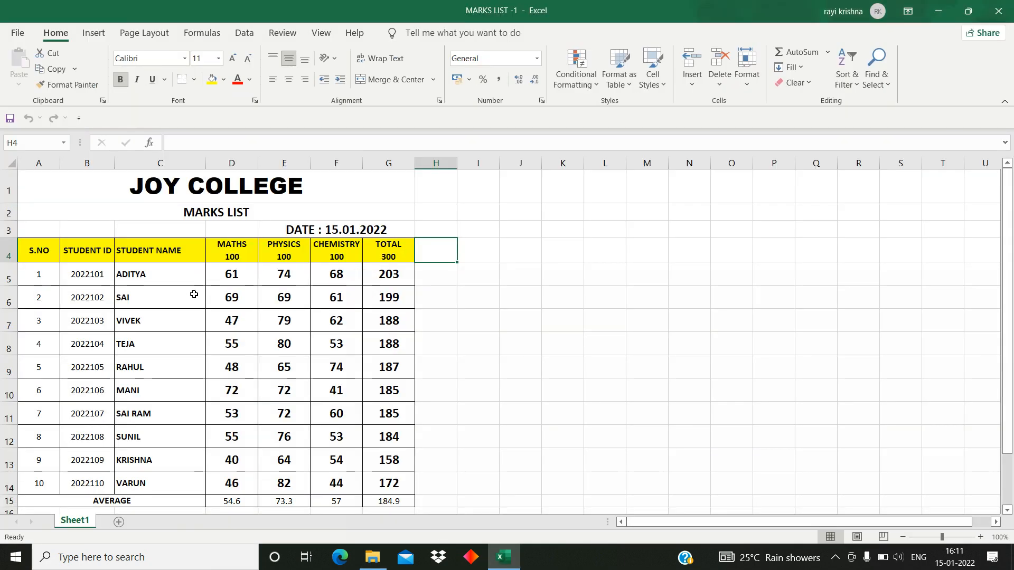
click(232, 274)
scroll(264, 301, down, 2)
scroll(376, 346, up, 1)
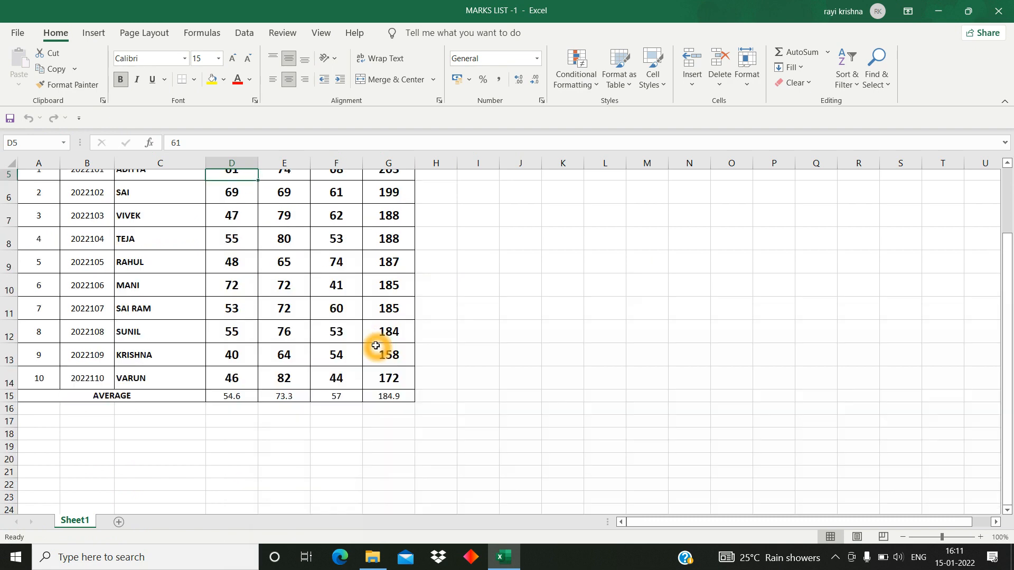
scroll(376, 346, up, 2)
scroll(378, 321, down, 3)
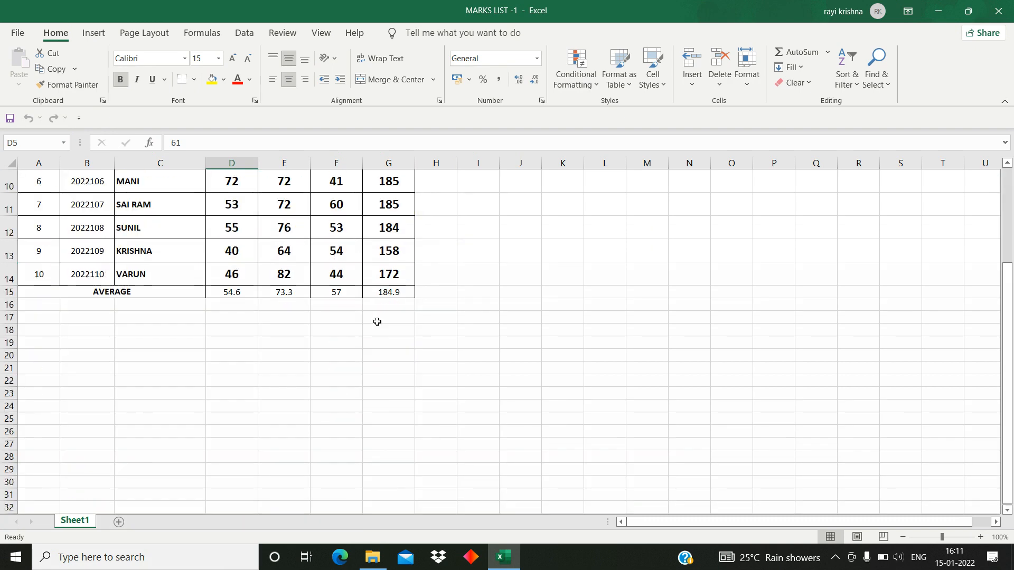
shift+click(389, 274)
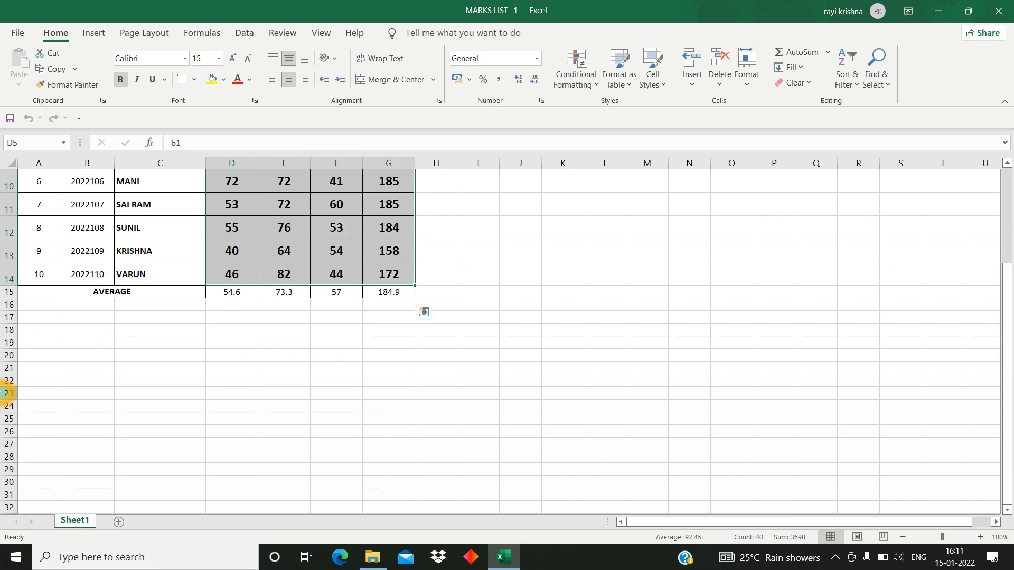
key(Delete)
Sort the student rows 5 to 14 by STUDENT NAME in Z to A order.
scroll(9, 393, up, 3)
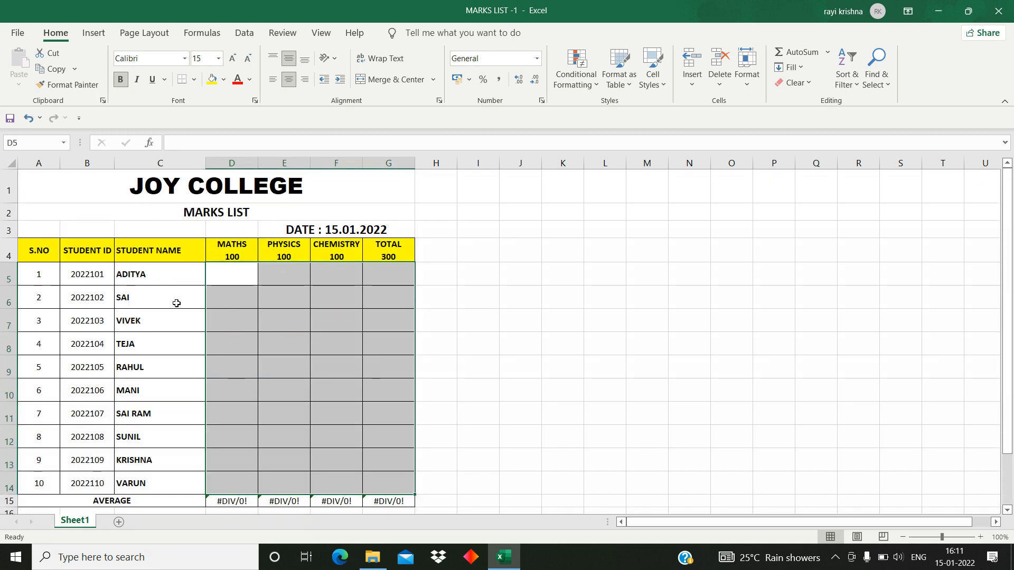
click(9, 274)
scroll(11, 317, down, 2)
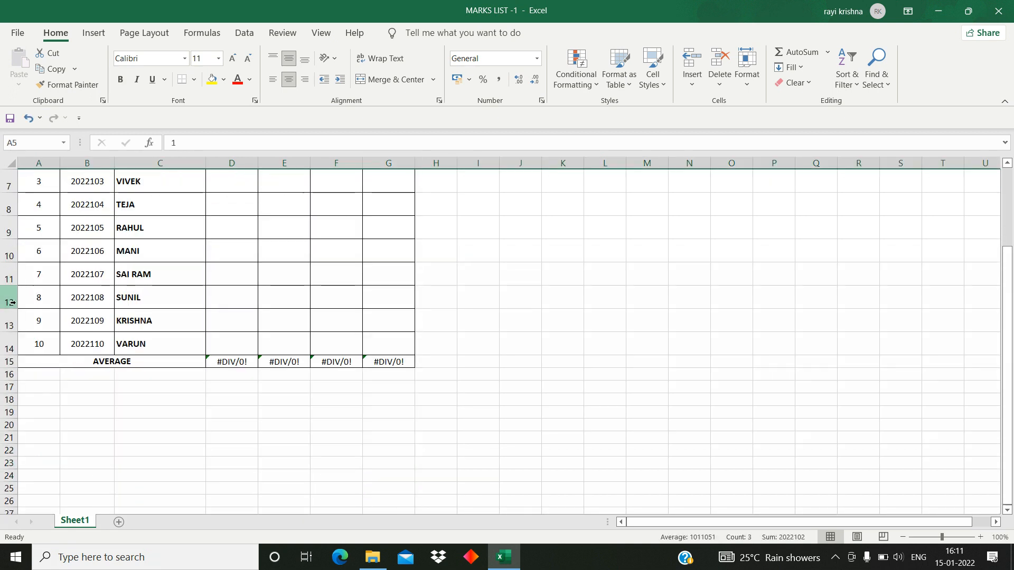
shift+click(9, 344)
scroll(200, 331, up, 1)
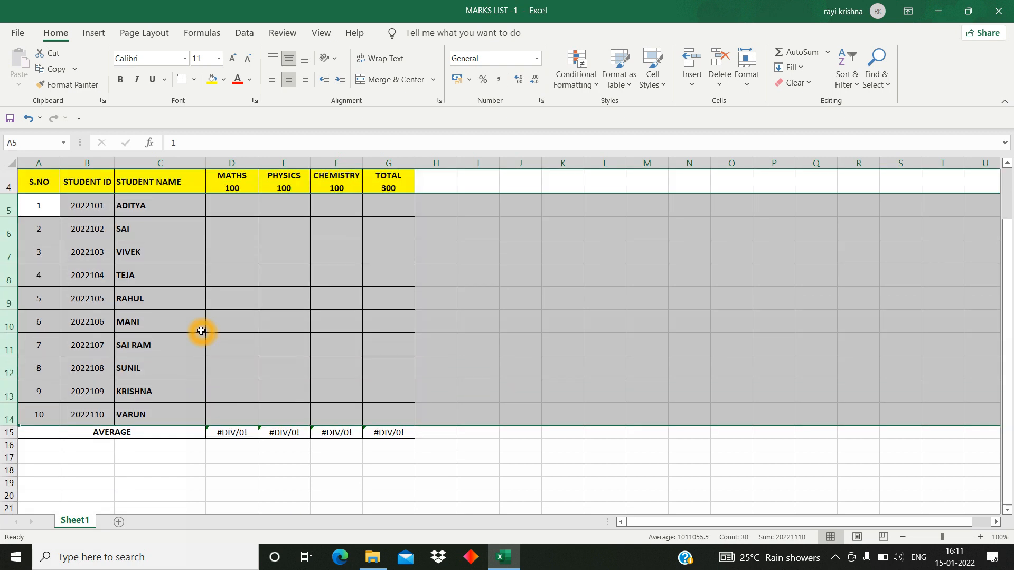
key(alt+a)
key(s)
key(s)
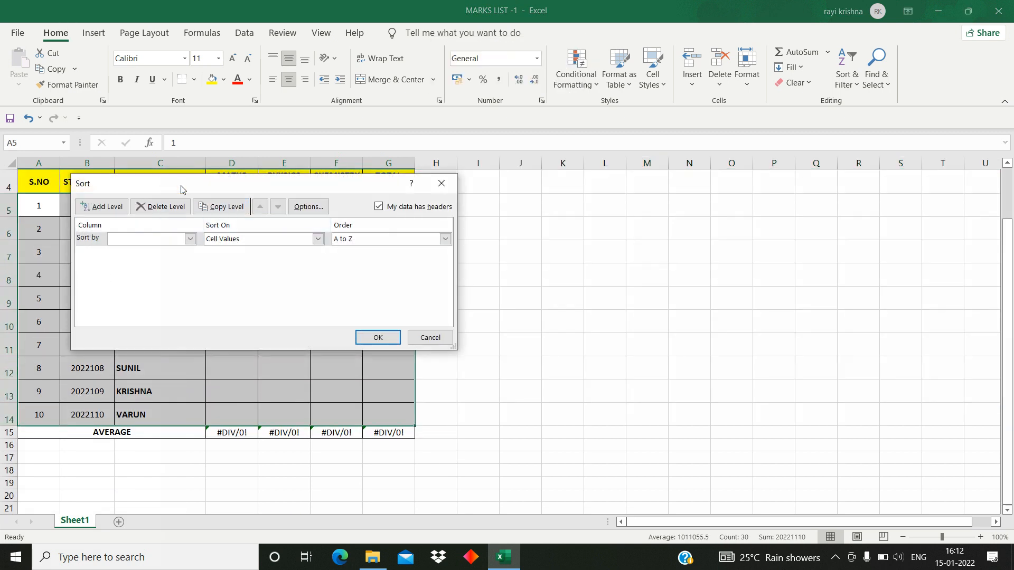
drag(181, 190, 494, 197)
click(451, 246)
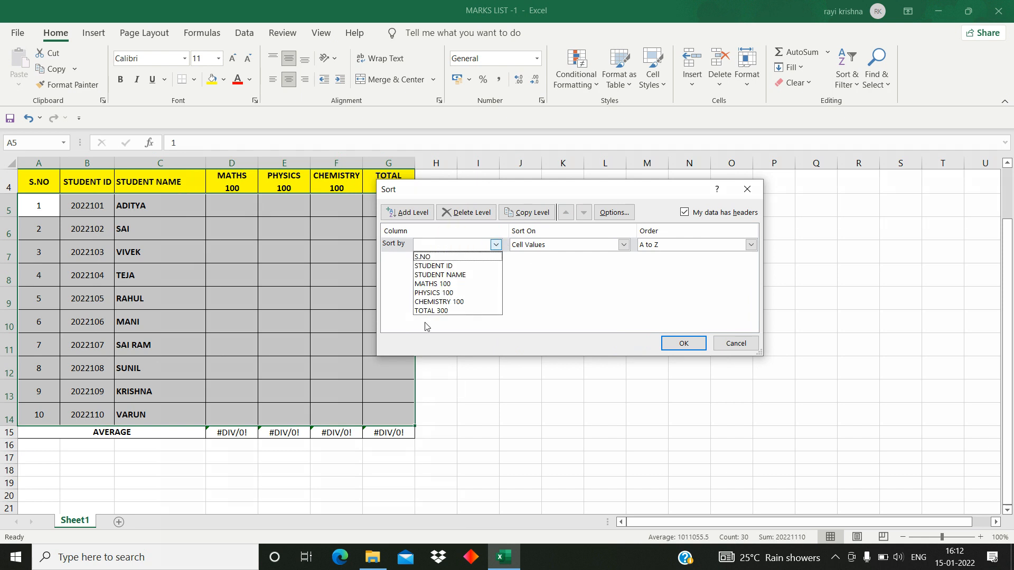
click(452, 274)
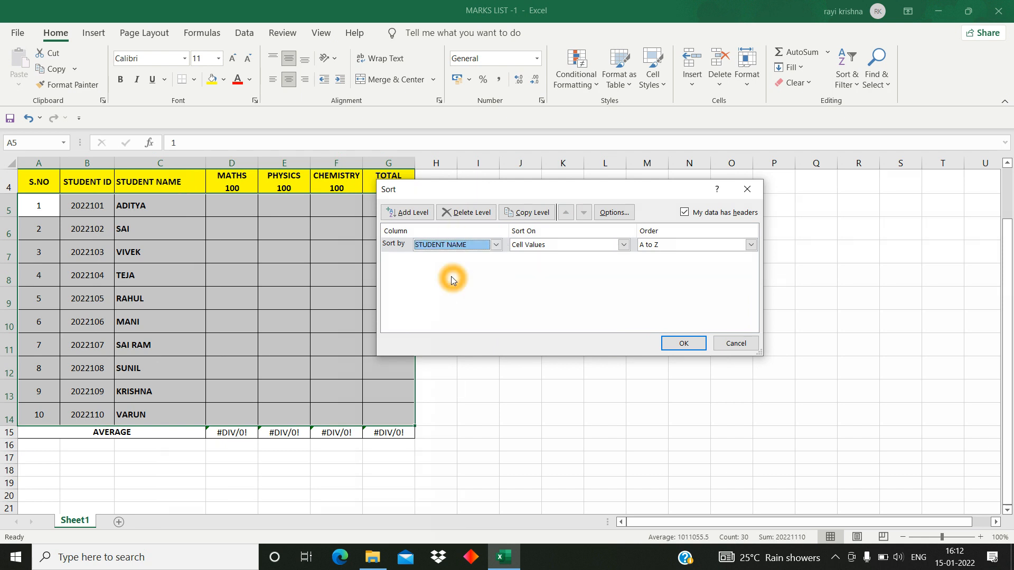
click(652, 247)
click(663, 266)
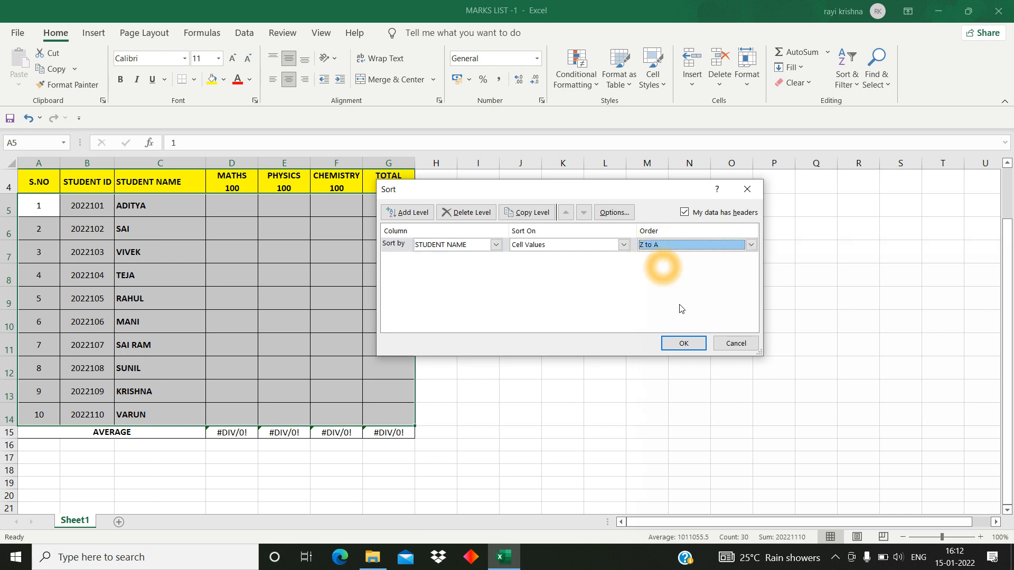
click(681, 343)
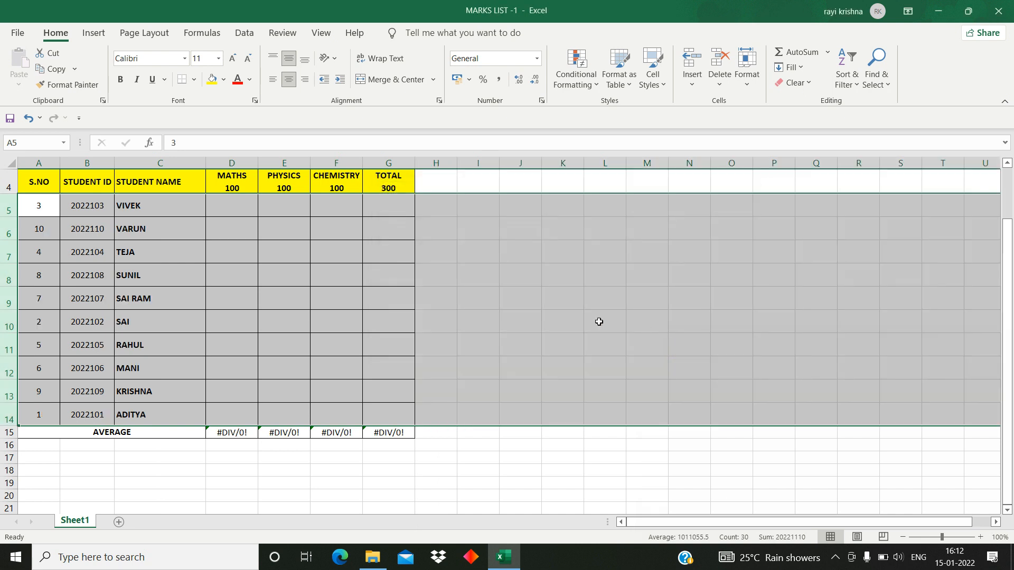
click(159, 206)
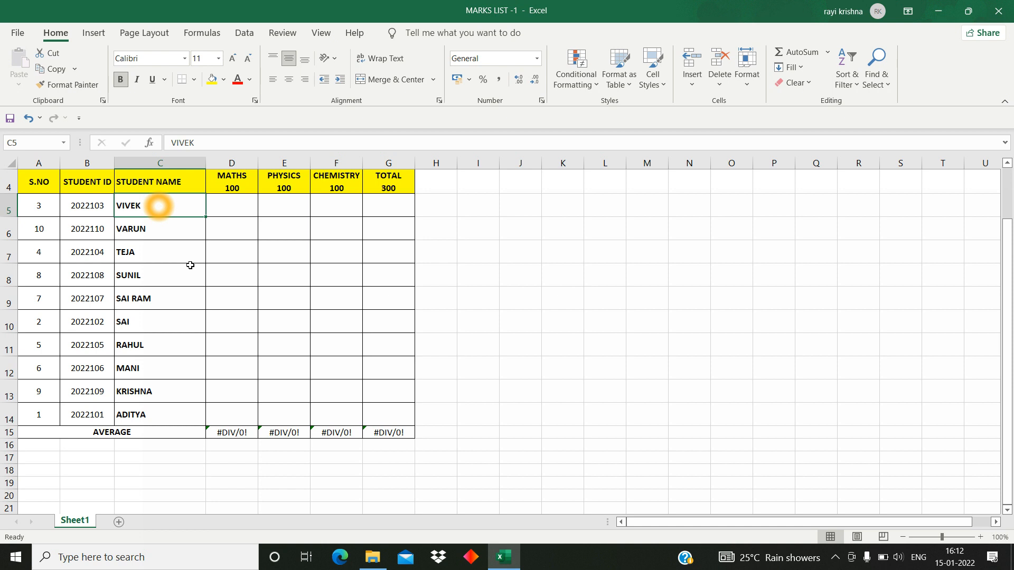
click(237, 208)
click(256, 310)
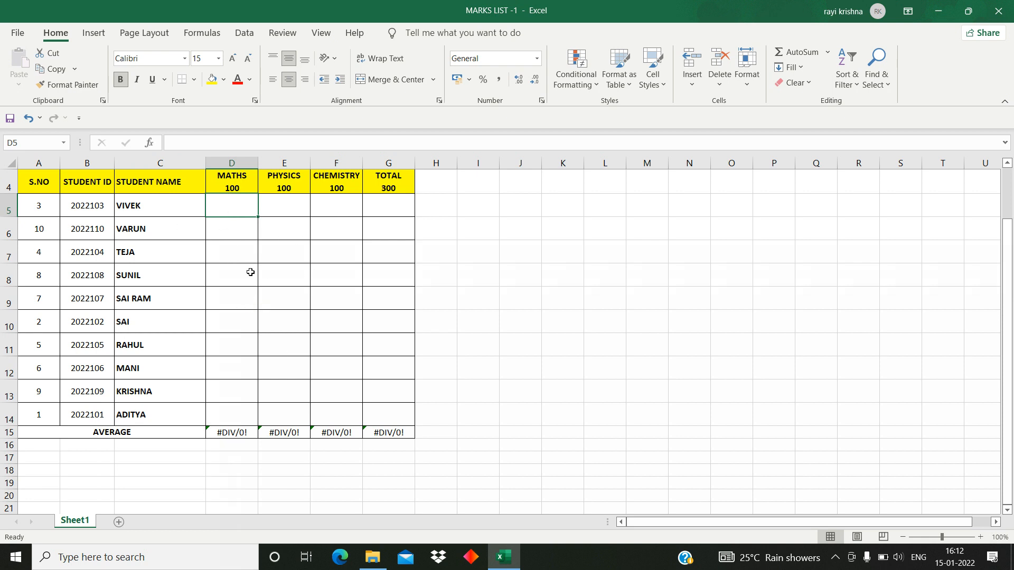
scroll(250, 272, up, 1)
click(234, 285)
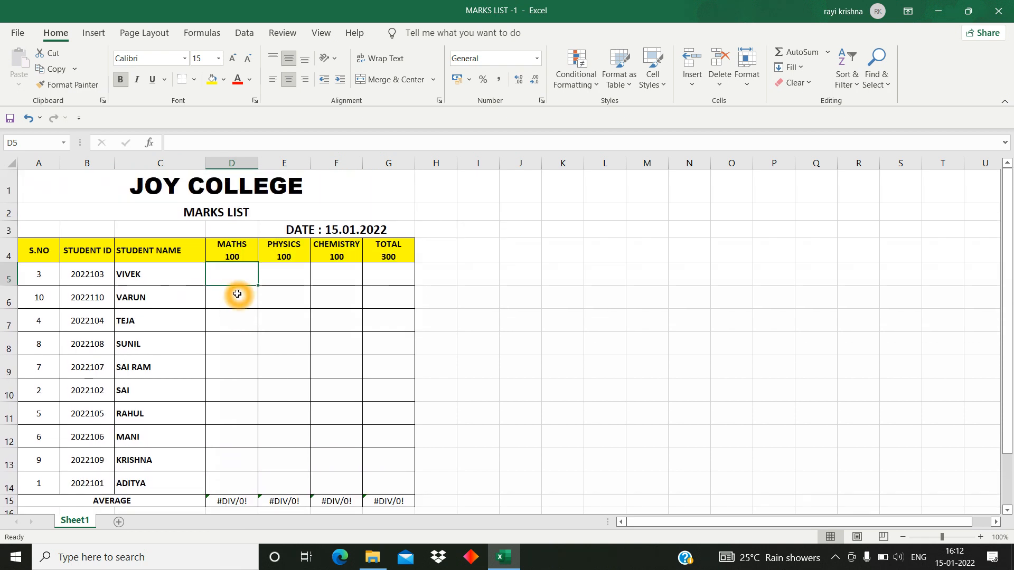
click(243, 290)
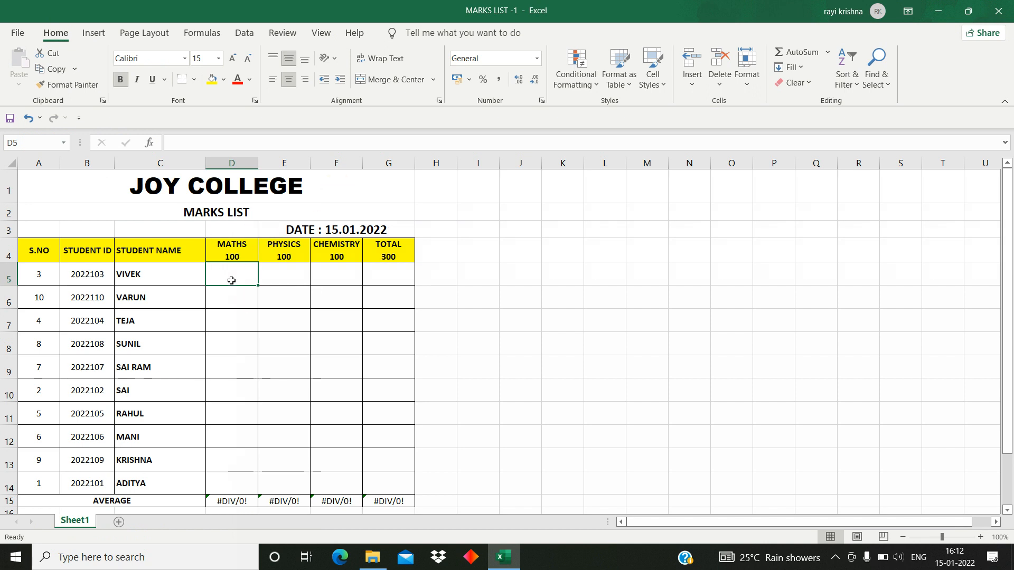
Open the original MARKS LIST workbook from the Documents folder in File Explorer and look over its marks table.
click(246, 312)
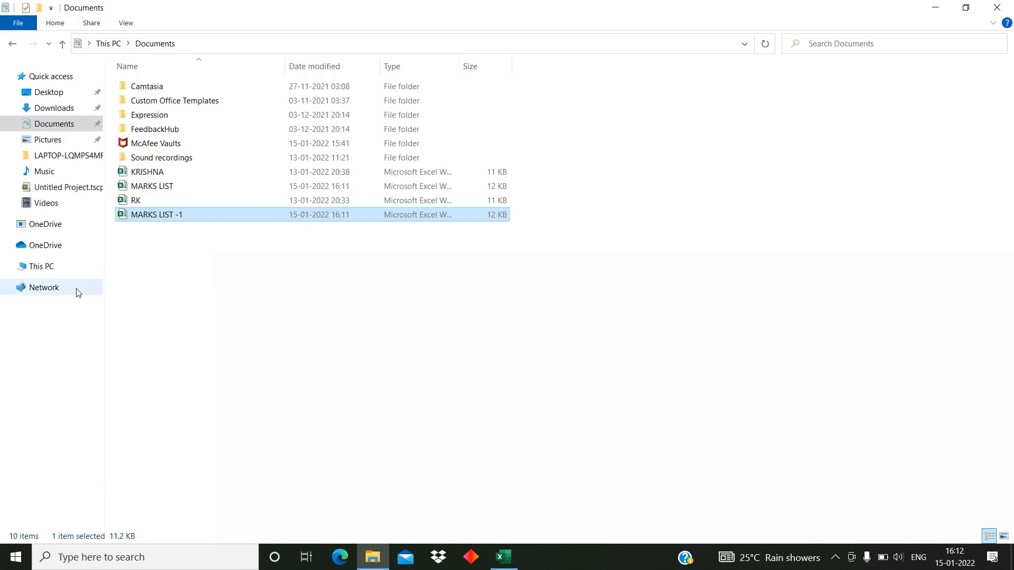
click(153, 188)
double_click(153, 188)
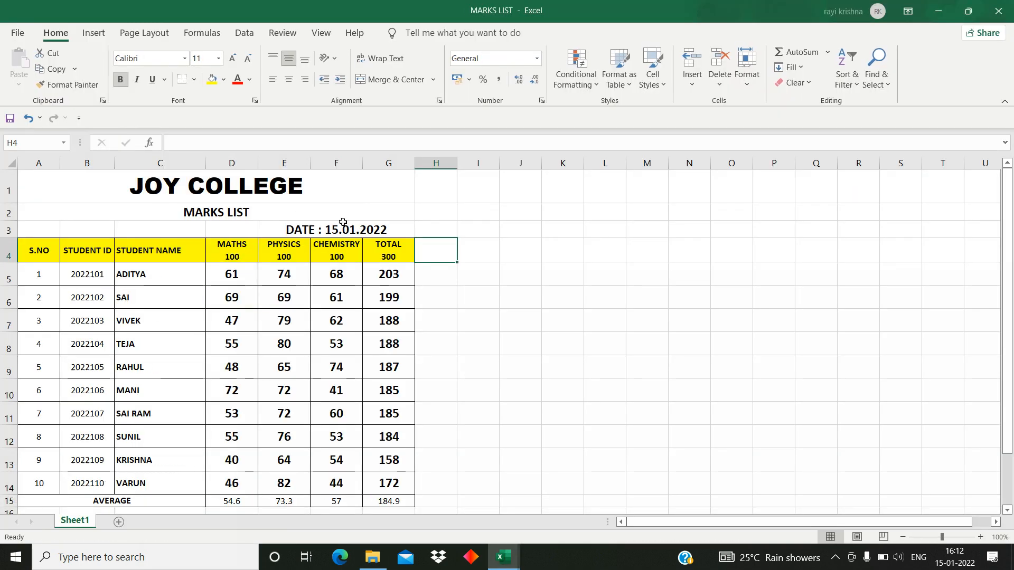
click(224, 273)
scroll(231, 295, down, 3)
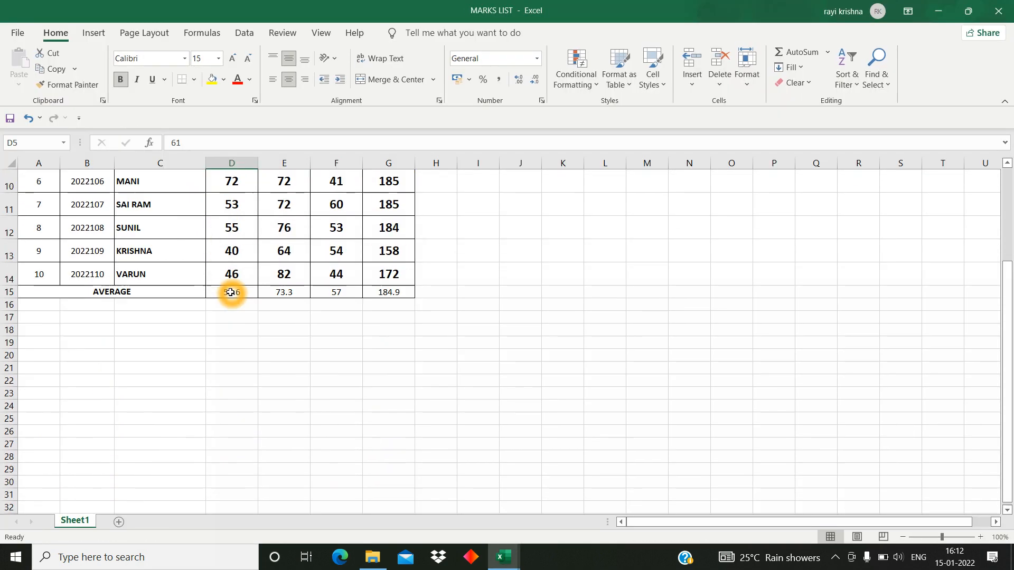
scroll(231, 295, up, 3)
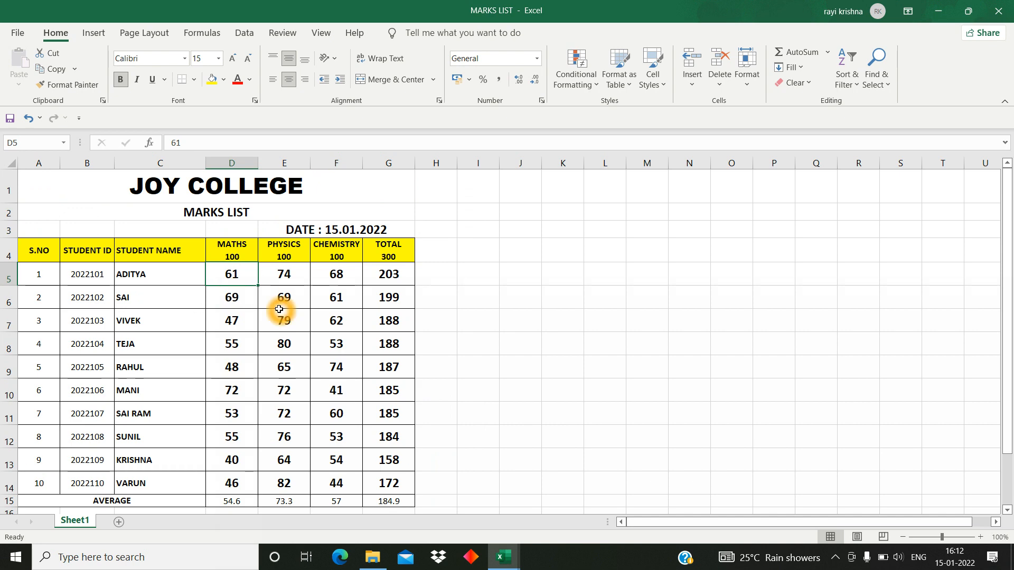
Compare the student order and marks in MARKS LIST -1 with those in the original MARKS LIST.
key(alt+Tab)
scroll(265, 288, down, 1)
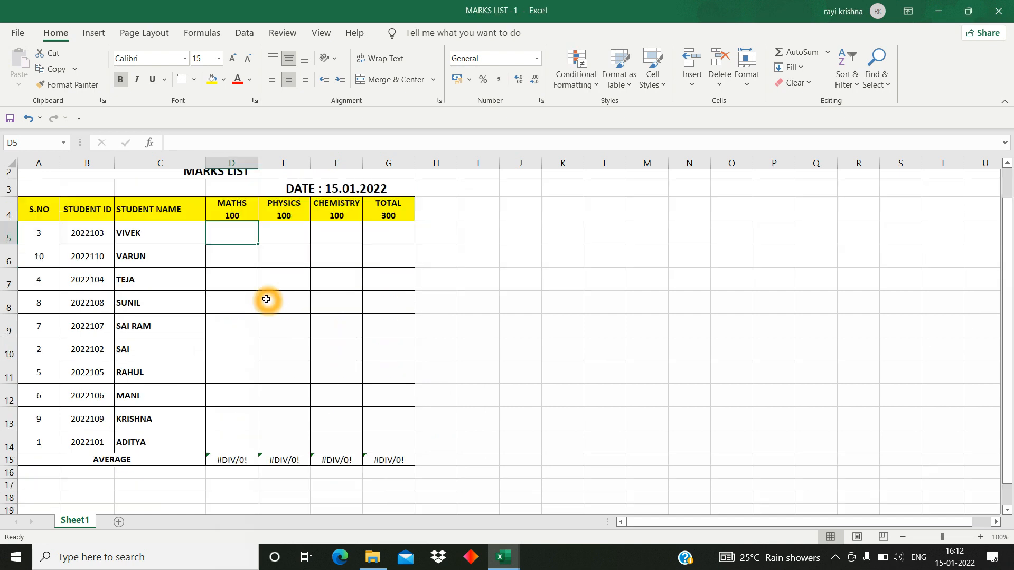
scroll(267, 291, up, 1)
key(alt+Tab)
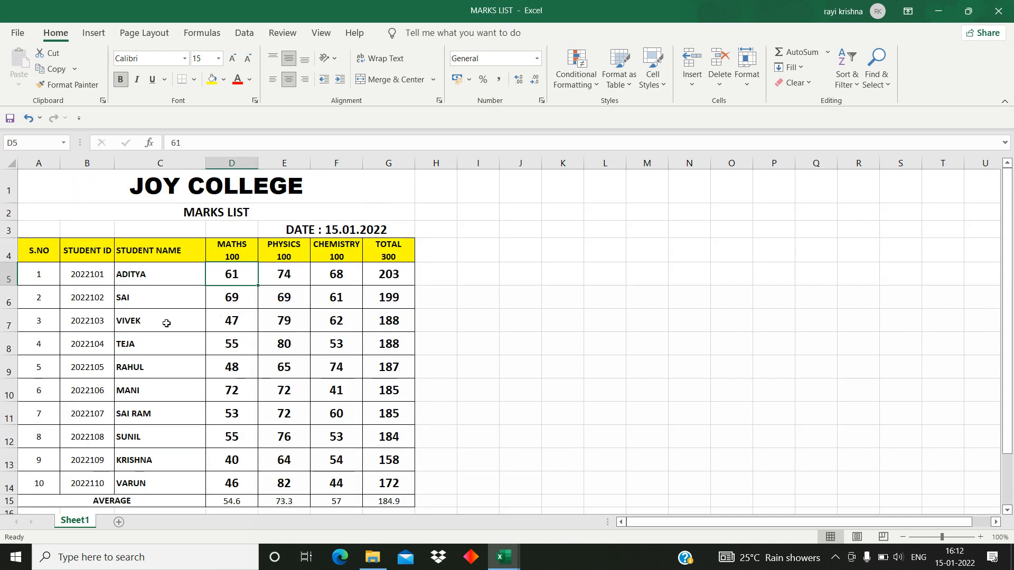
scroll(163, 312, down, 1)
scroll(163, 312, up, 1)
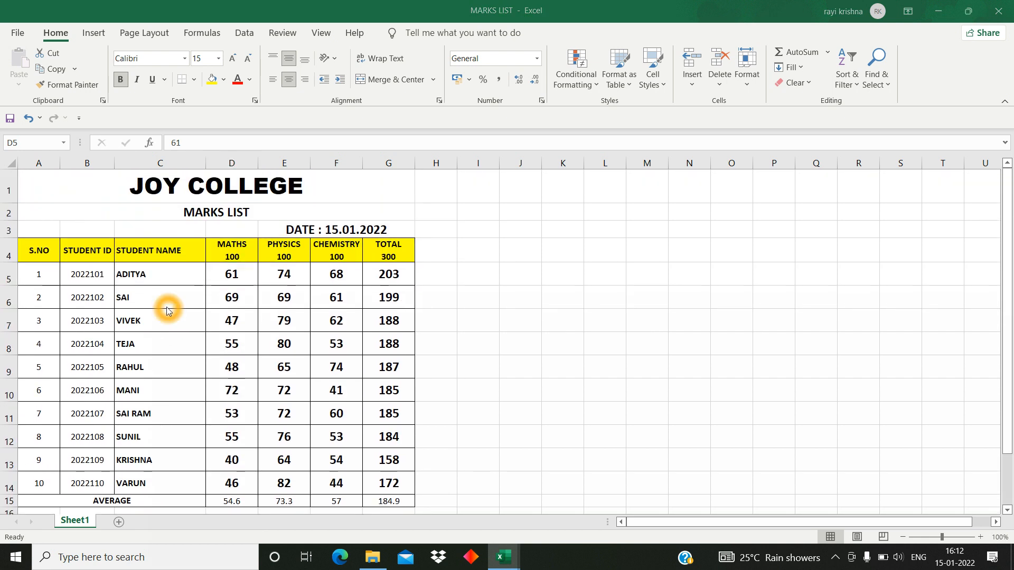
Switch to the MARKS LIST -1 workbook and select the date in cell F3.
key(alt+Tab)
click(328, 227)
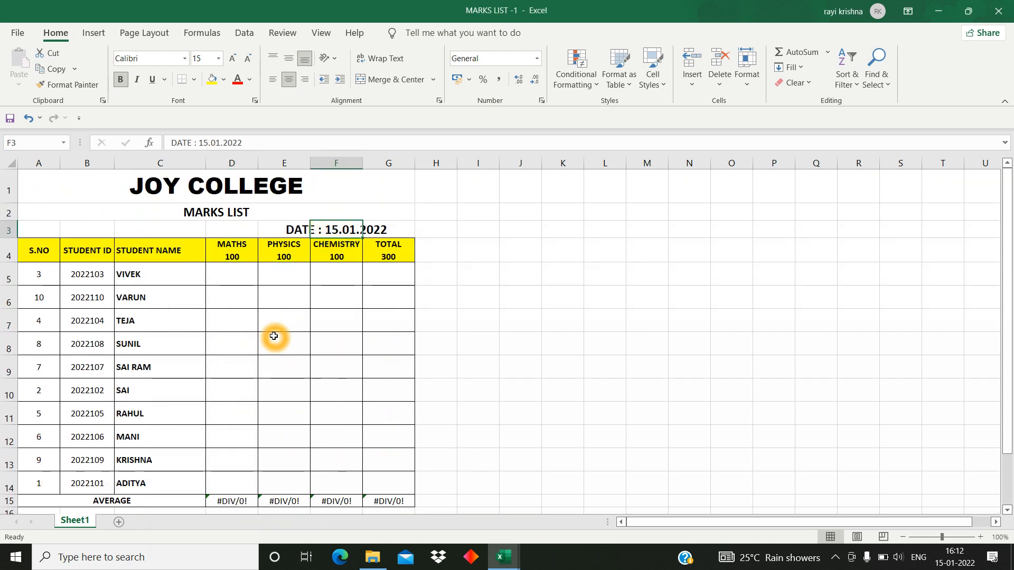
key(Left)
key(F2)
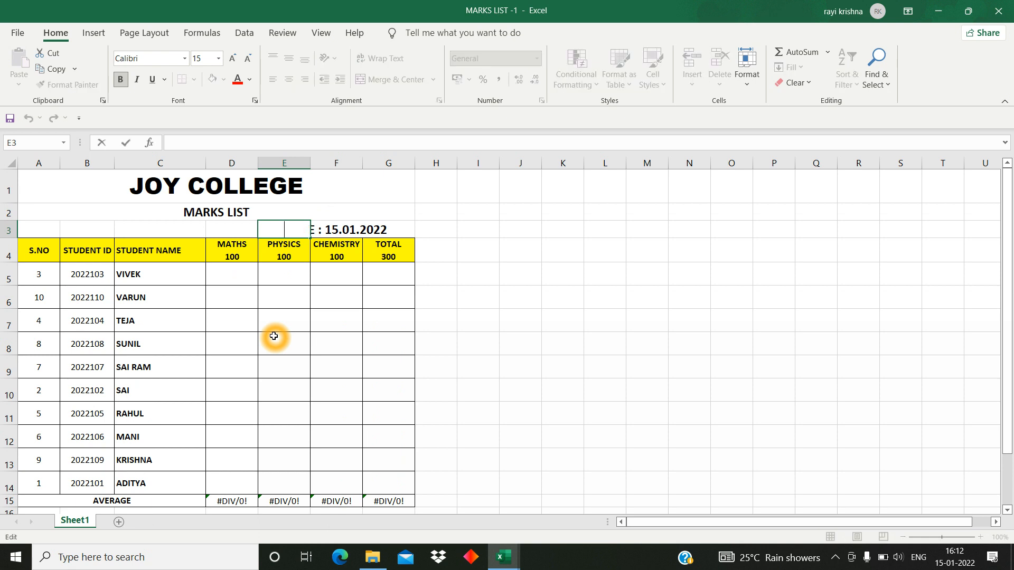
key(Escape)
key(Right)
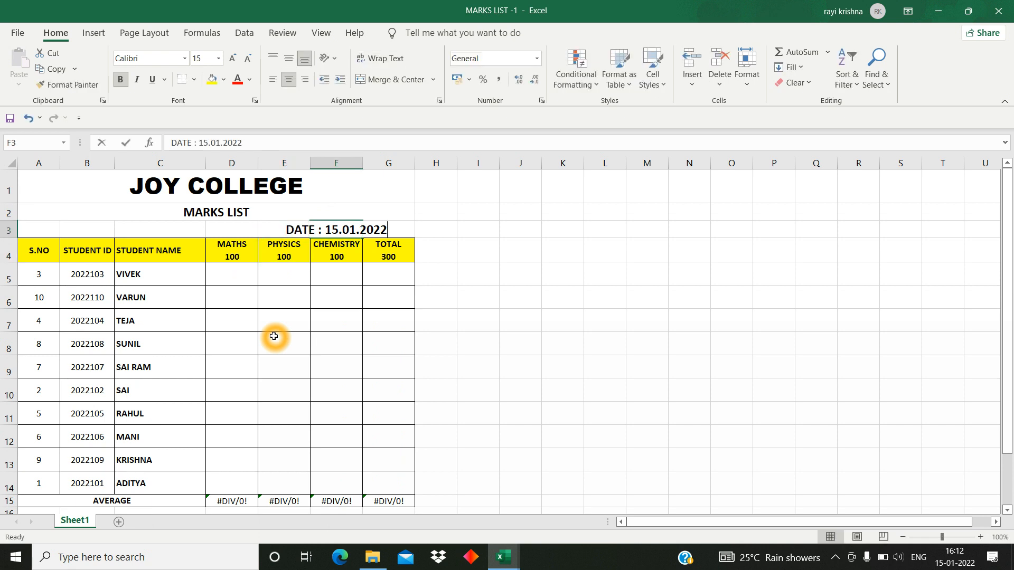
Change the date in cell F3 of MARKS LIST -1 to 20.01.2022.
key(F2)
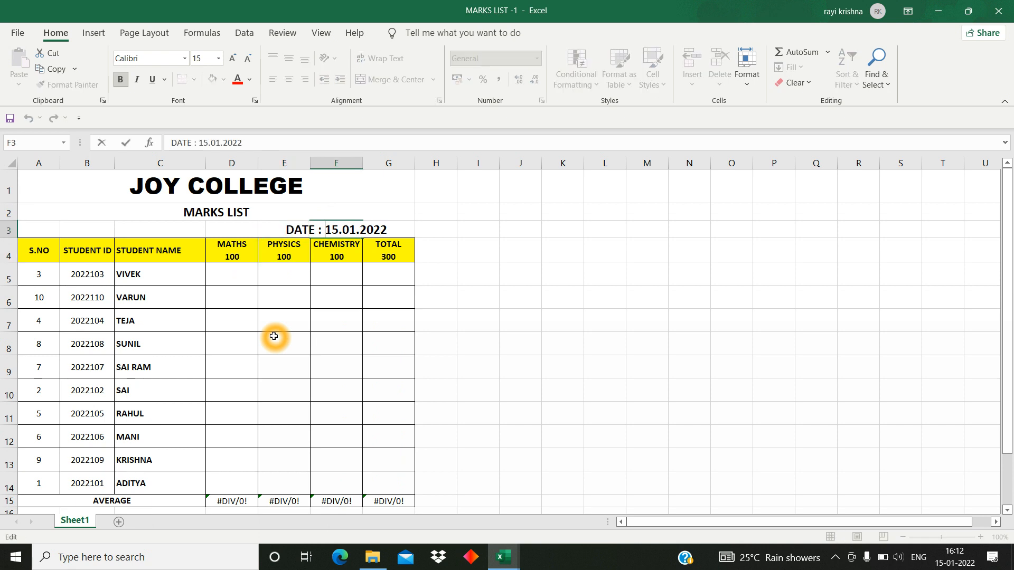
key(Delete)
key(Delete)
text(20)
key(Return)
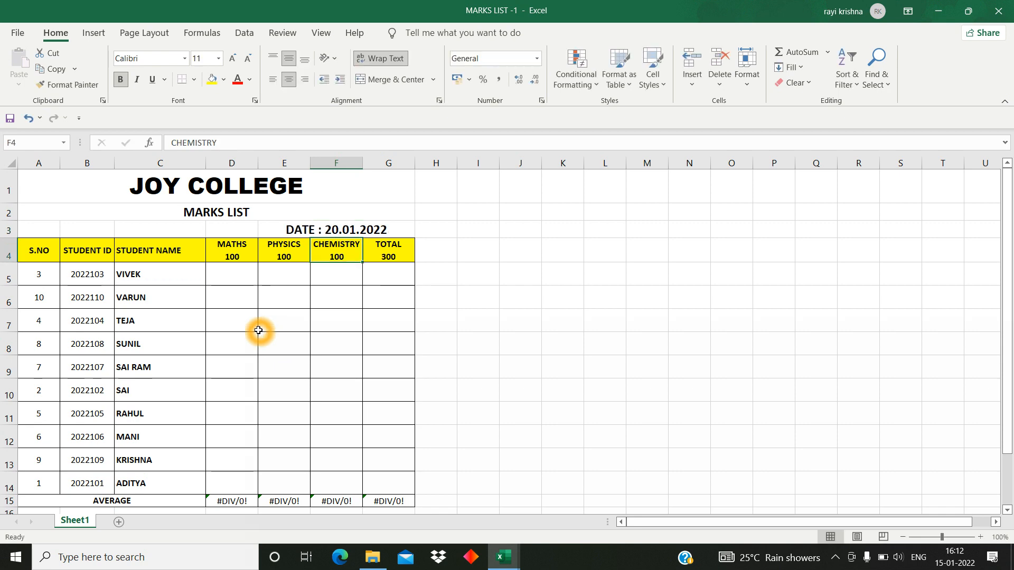
Check the first student's row and marks in MARKS LIST against the empty marks table in MARKS LIST -1.
click(223, 267)
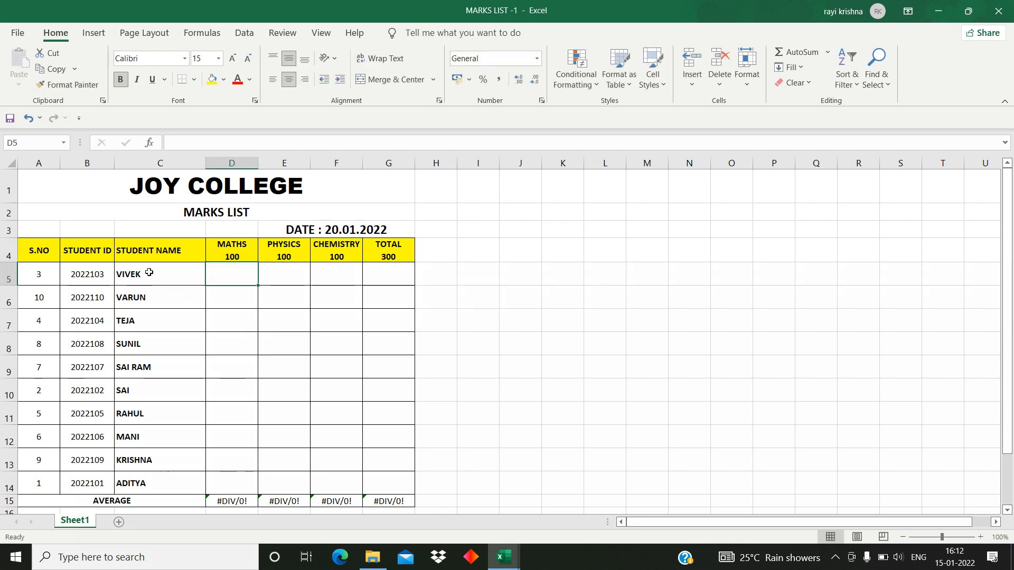
scroll(173, 314, down, 1)
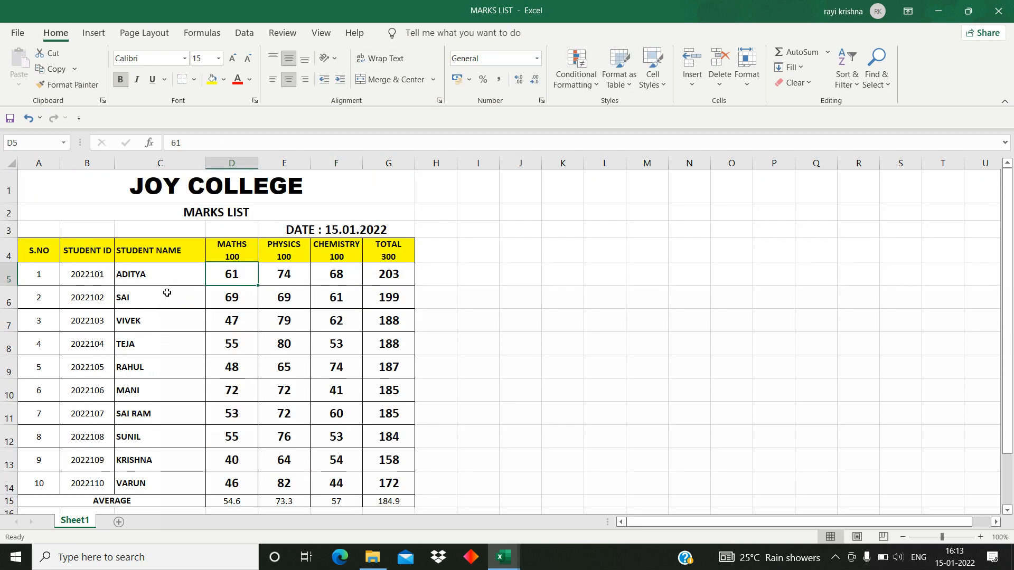
click(158, 275)
click(227, 276)
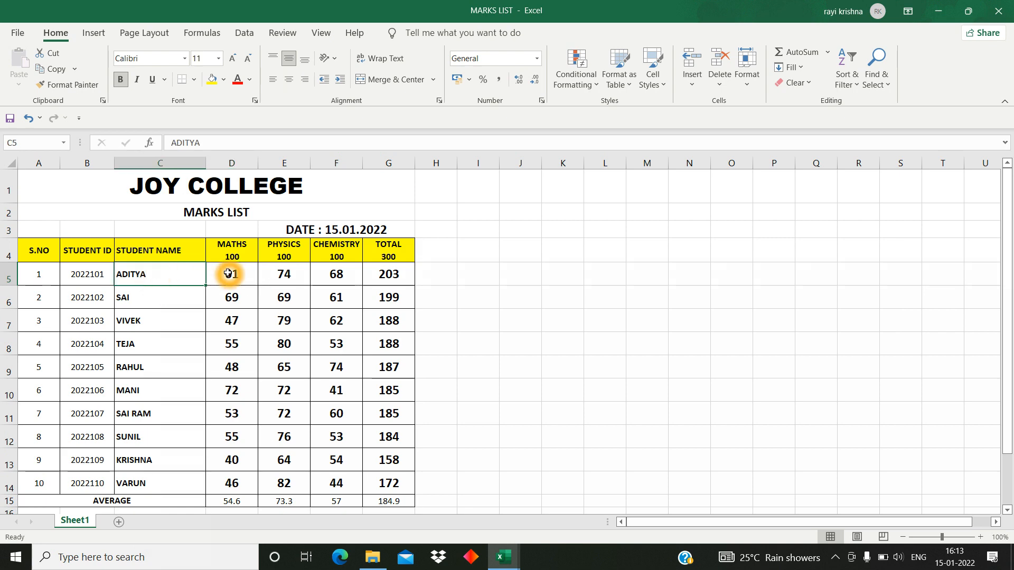
scroll(229, 288, down, 2)
key(alt+Tab)
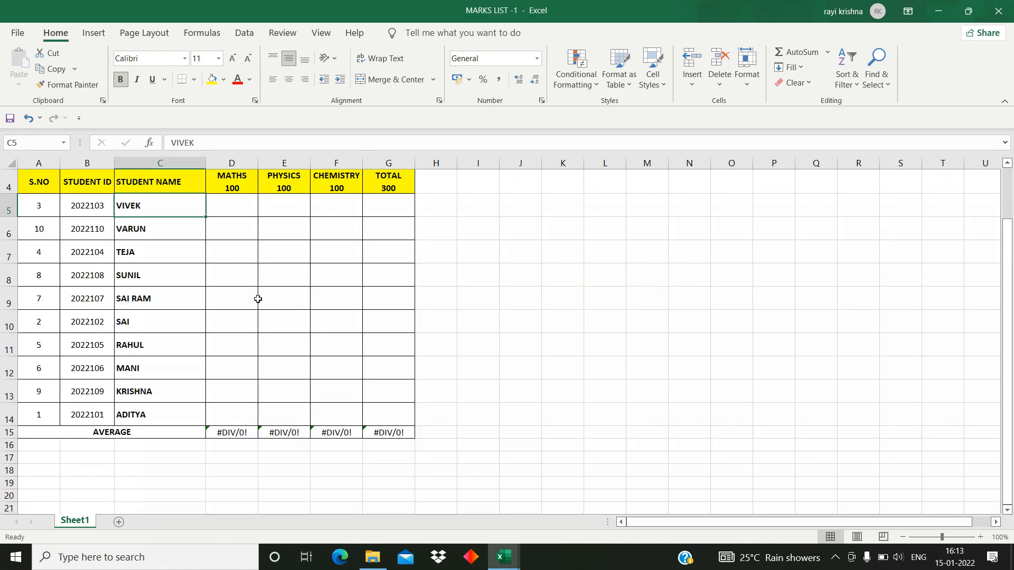
scroll(259, 299, up, 1)
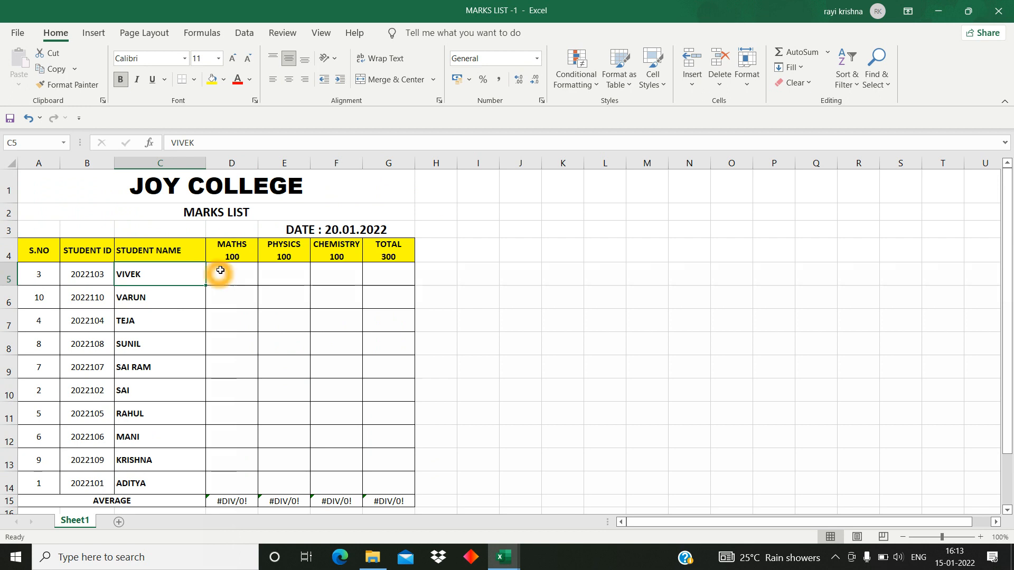
drag(227, 280, 221, 297)
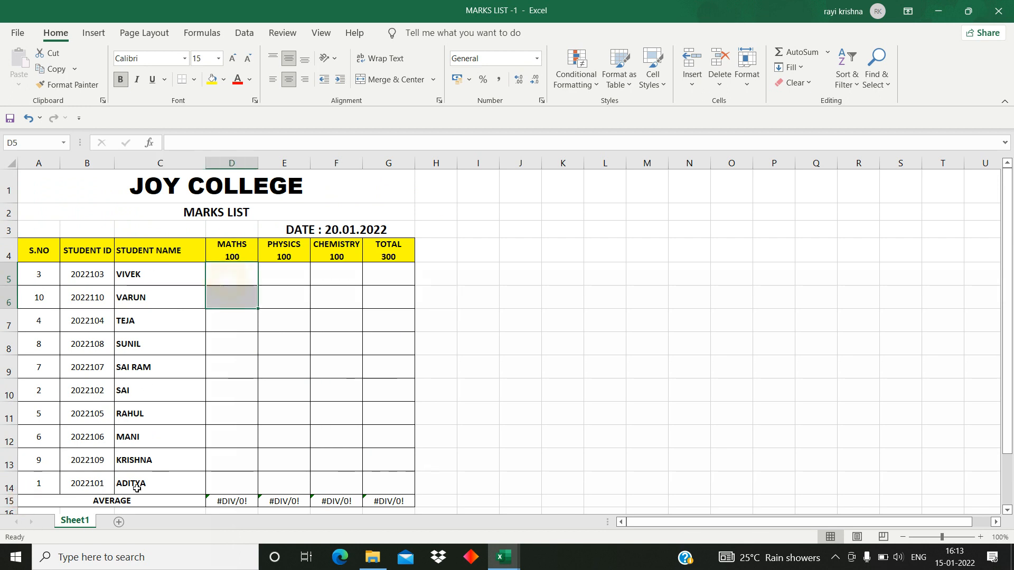
key(Up)
key(Down)
key(Up)
key(Down)
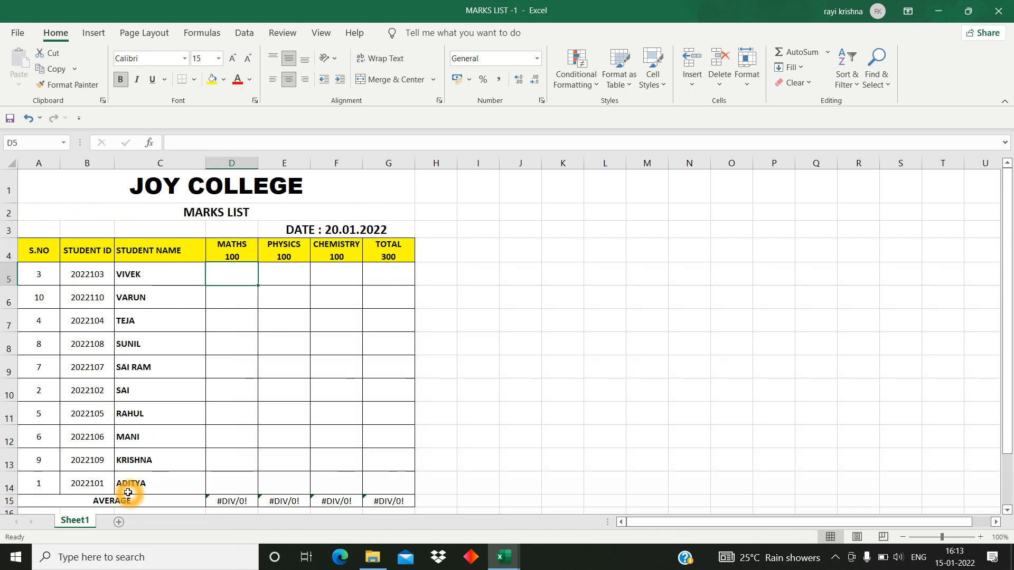
Start a VLOOKUP formula in cell D5 of MARKS LIST -1 with student ID cell B5 as the lookup value.
text(=V)
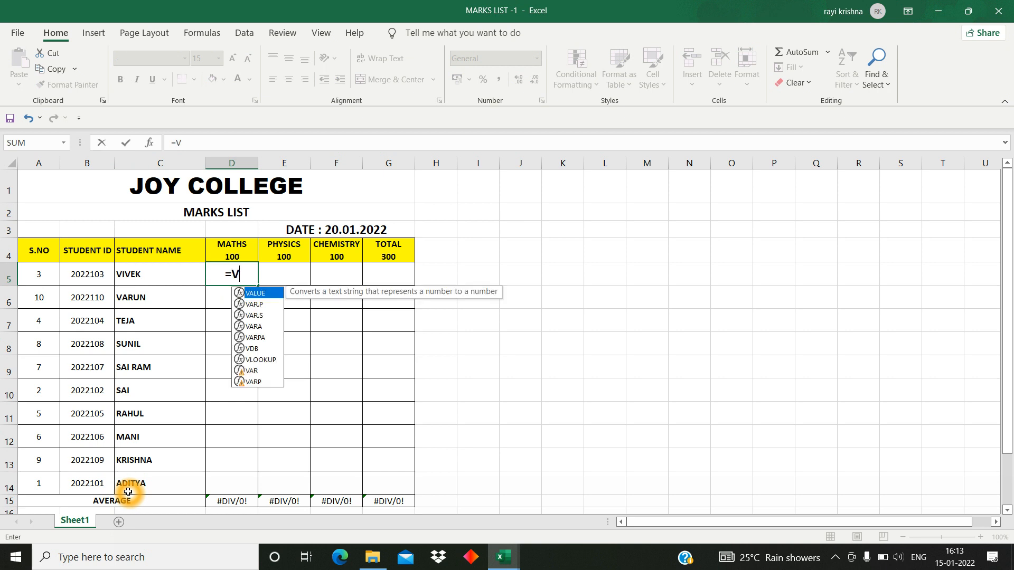
text(L)
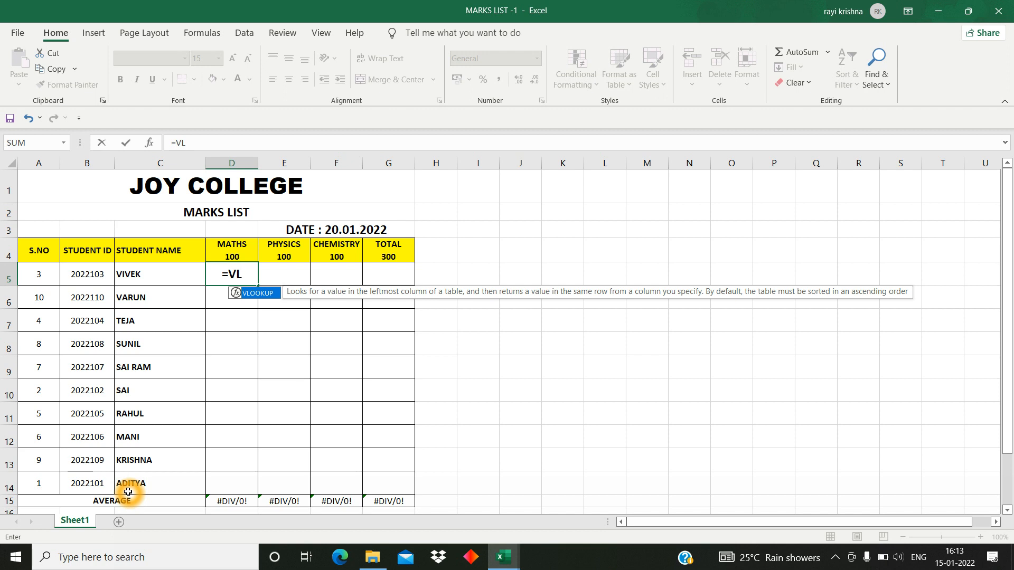
key(Tab)
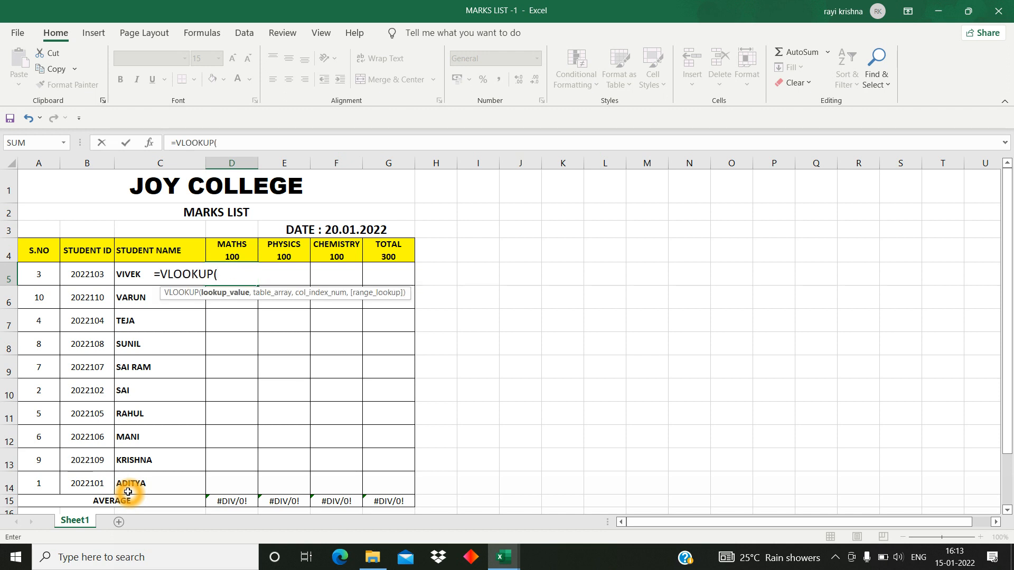
click(87, 273)
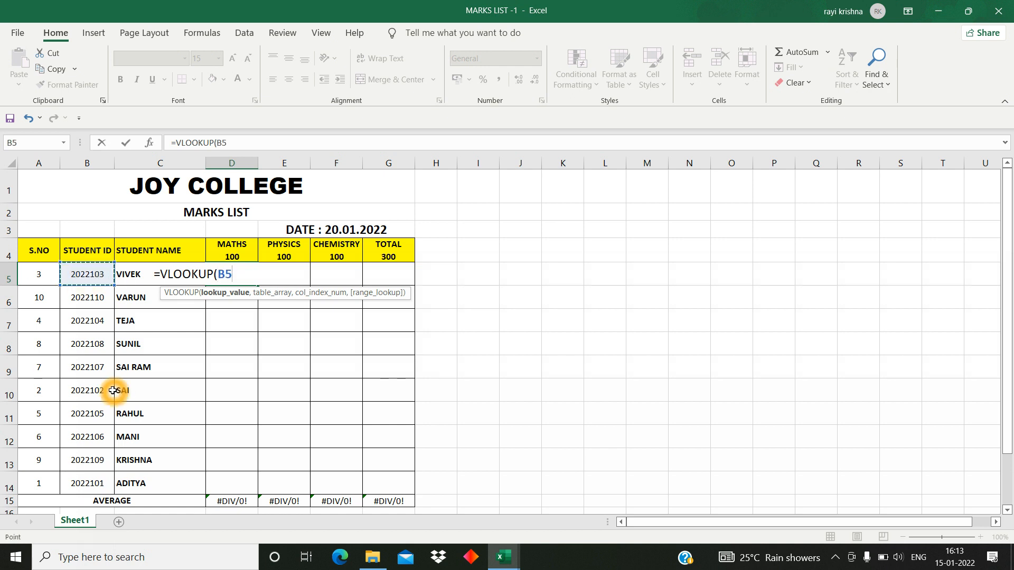
text(,)
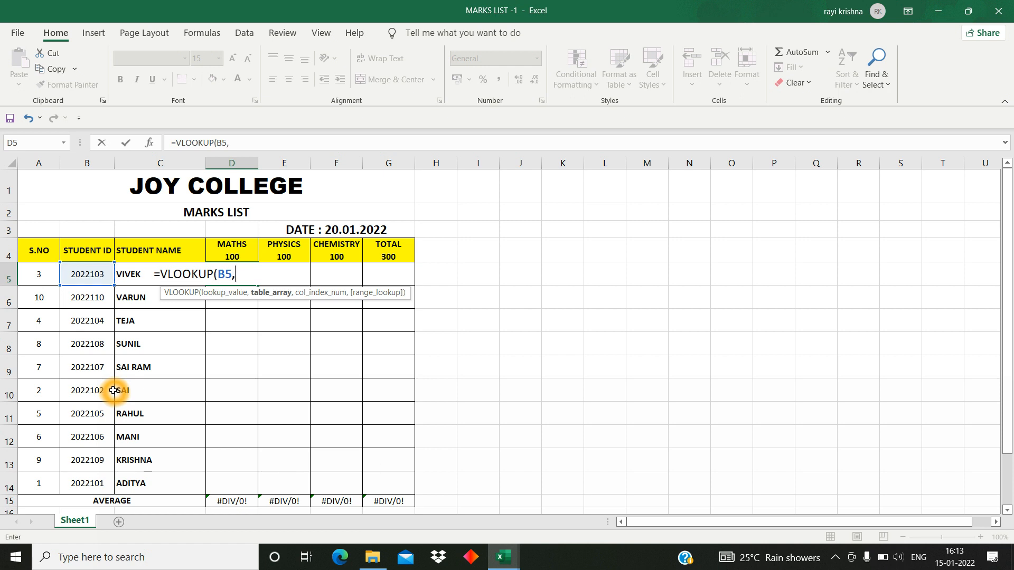
Switch to the MARKS LIST workbook and set the range B5:G14 as the VLOOKUP table array.
key(alt)
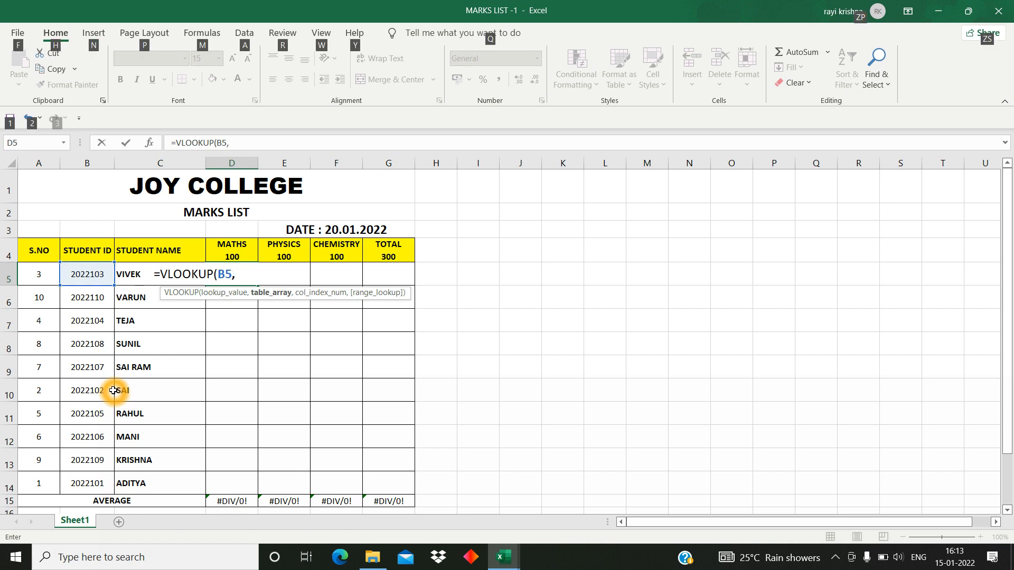
key(alt+Tab)
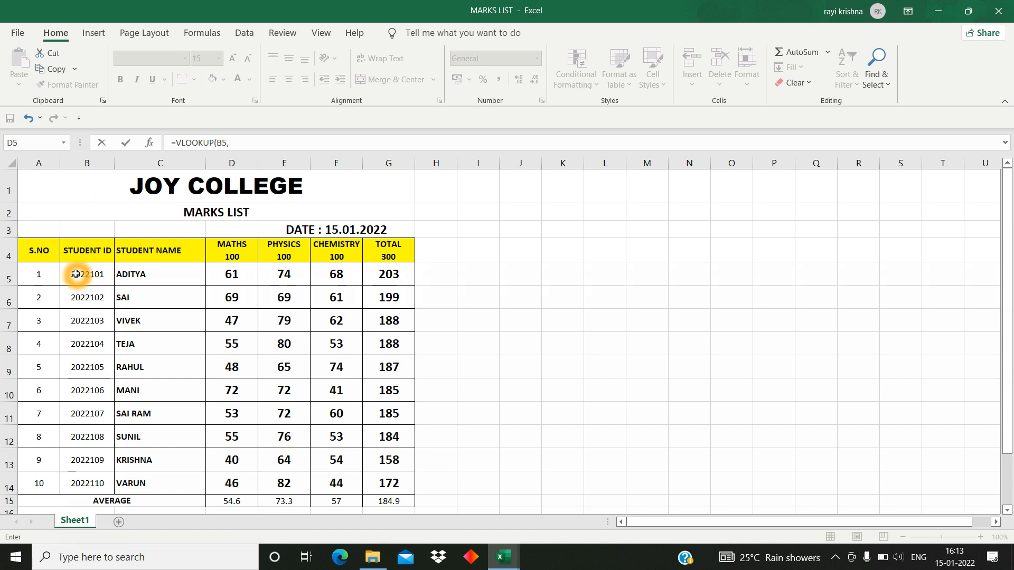
click(85, 276)
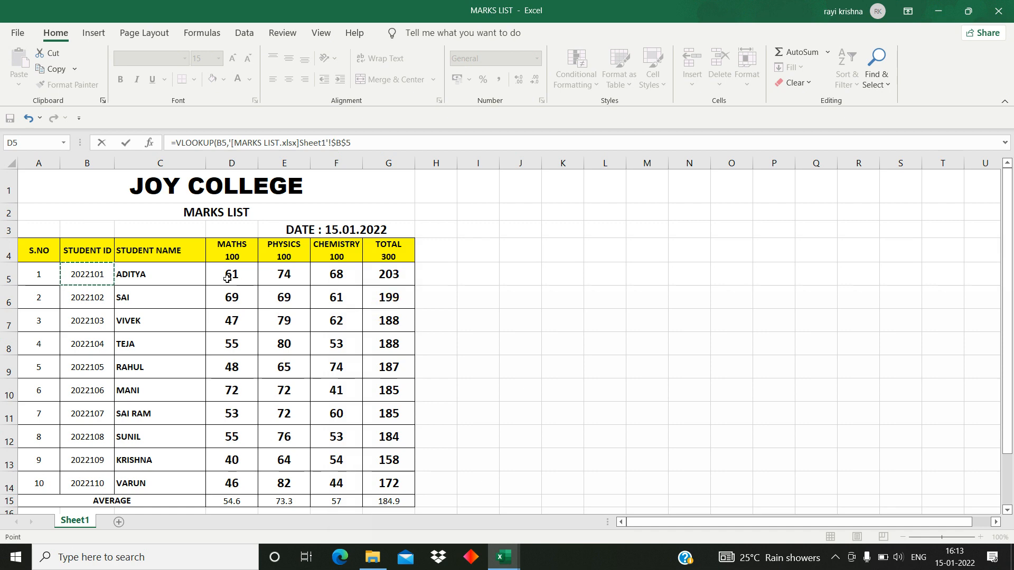
scroll(422, 315, down, 2)
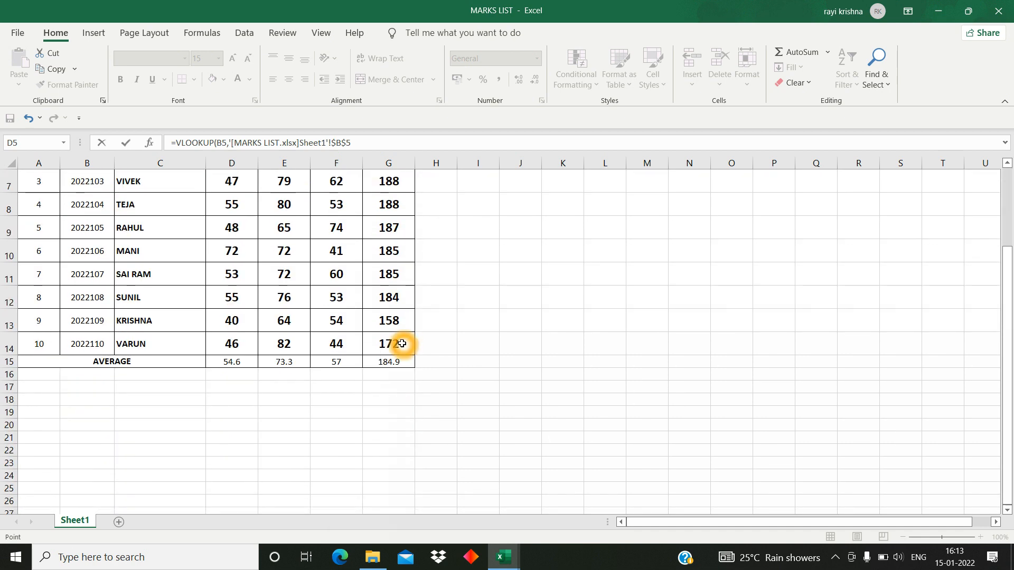
shift+click(402, 344)
scroll(359, 359, up, 2)
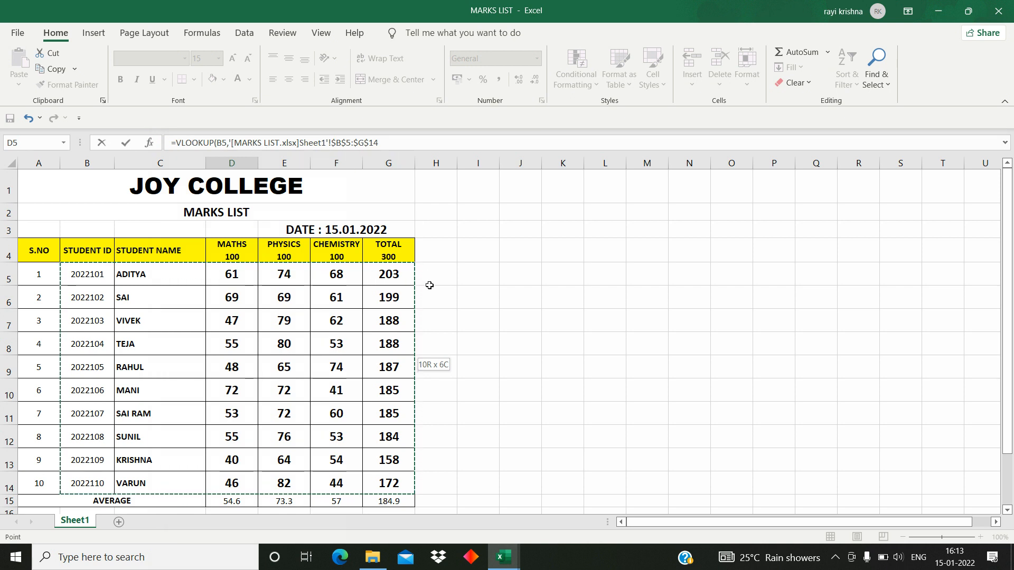
Complete the VLOOKUP formula for D5 with column index 1 and range lookup 0, and enter it.
click(404, 143)
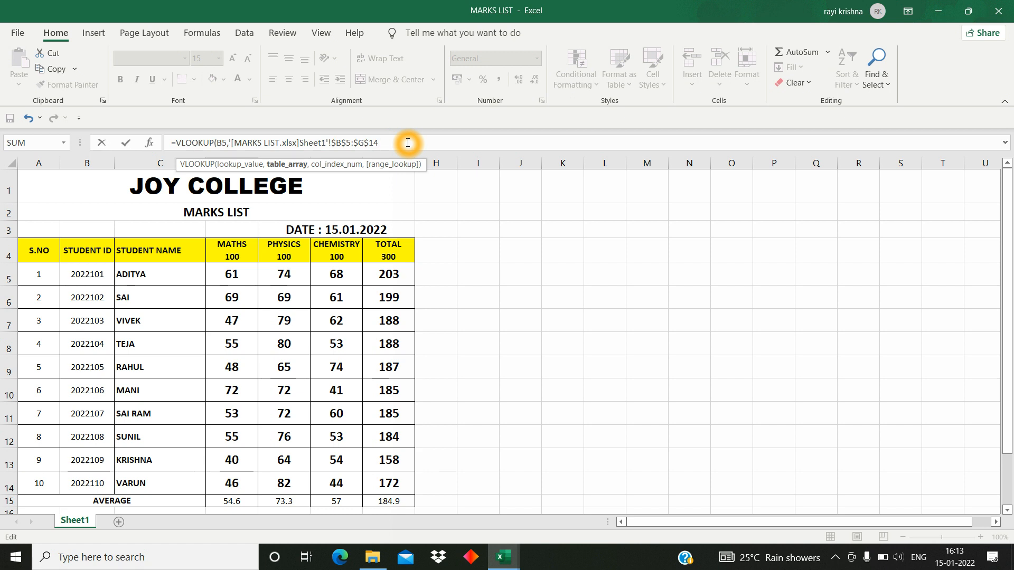
text(,)
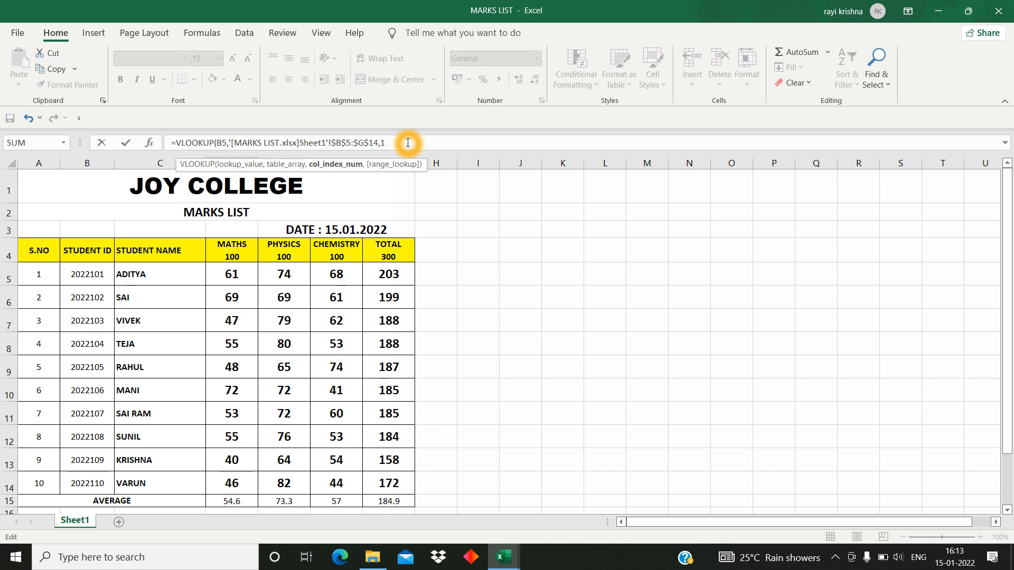
text(1,0)
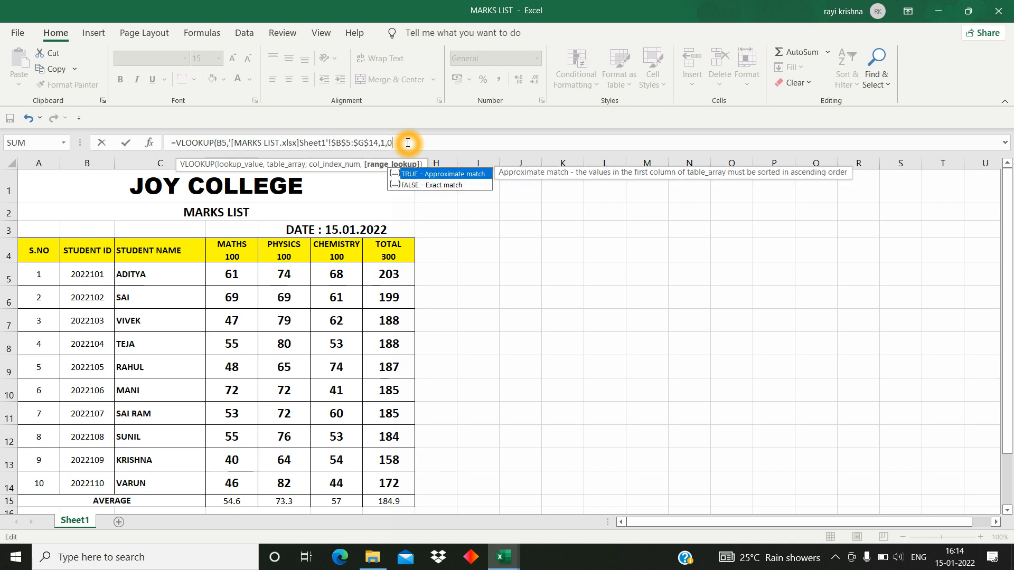
click(392, 165)
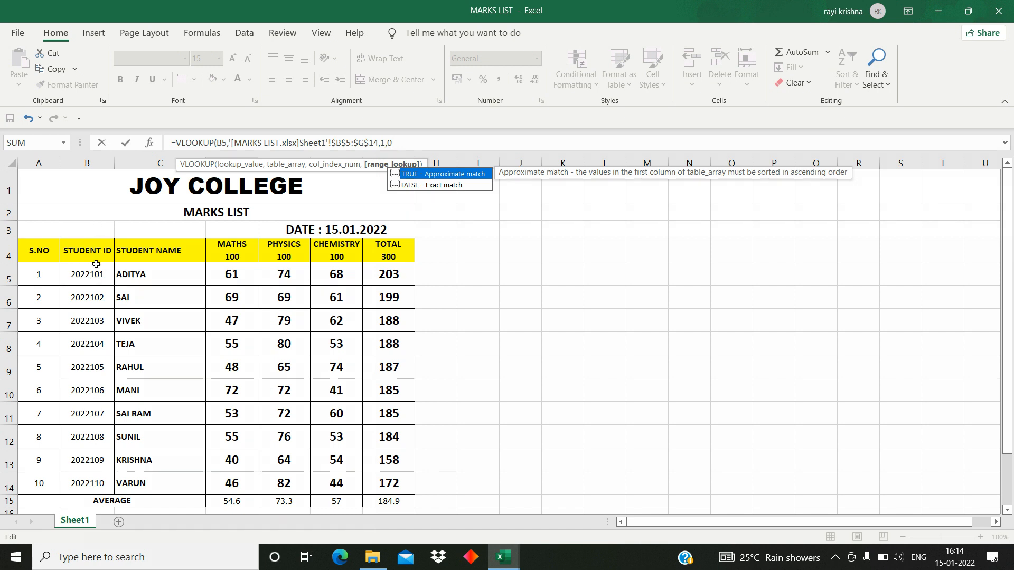
click(416, 147)
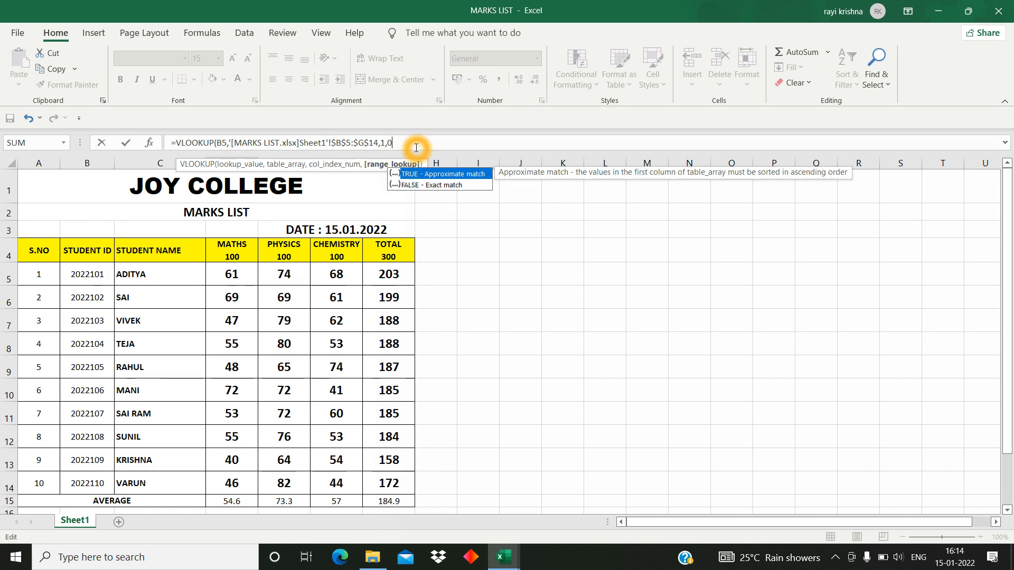
text())
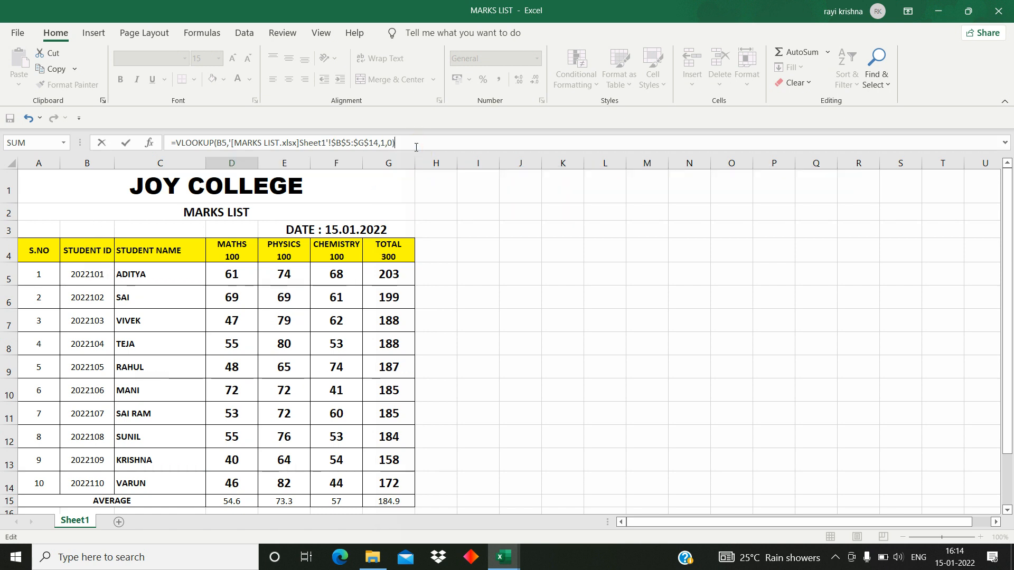
key(Return)
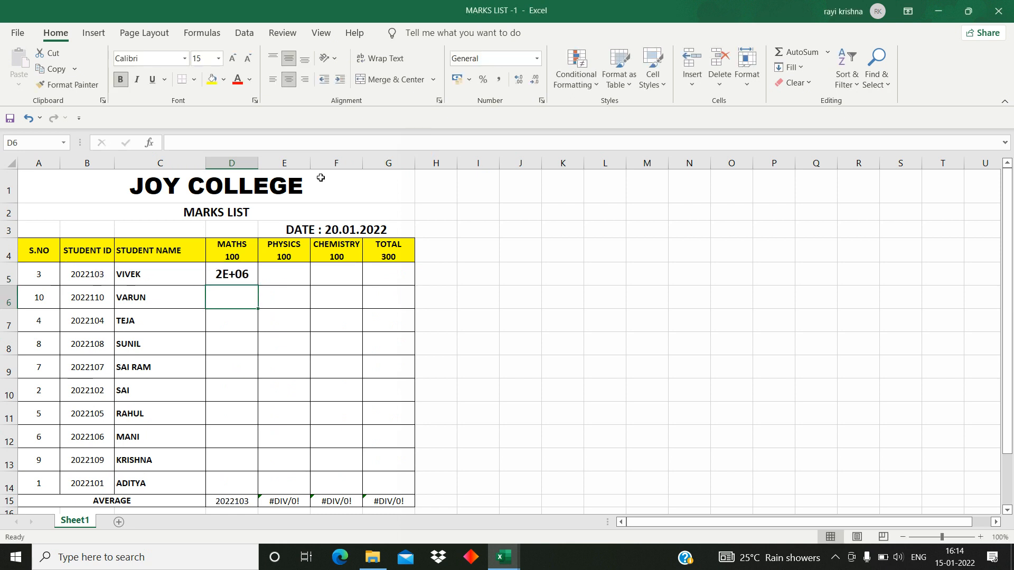
Set the font size of cell D5 in MARKS LIST -1 to 10.
click(234, 272)
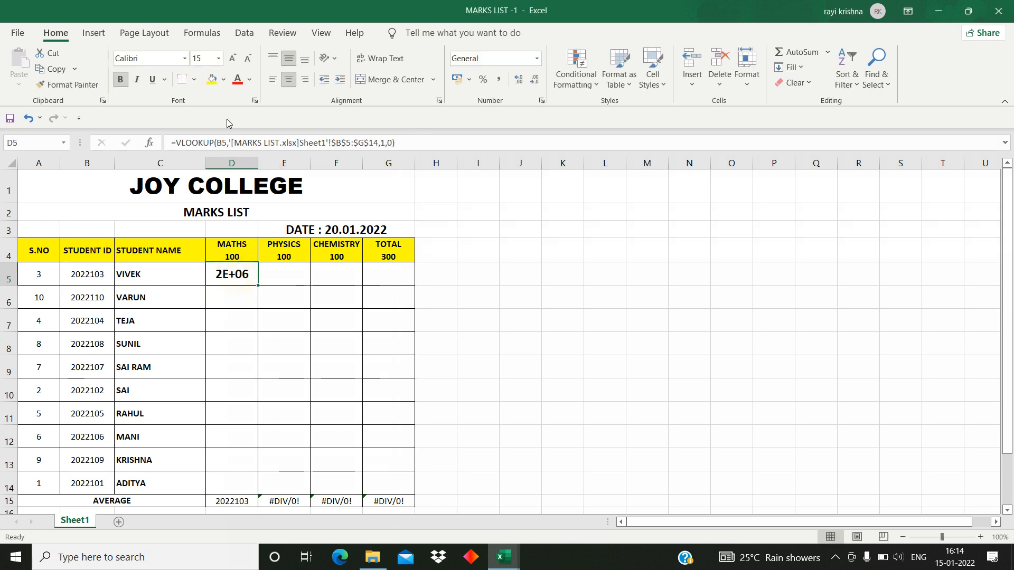
click(211, 61)
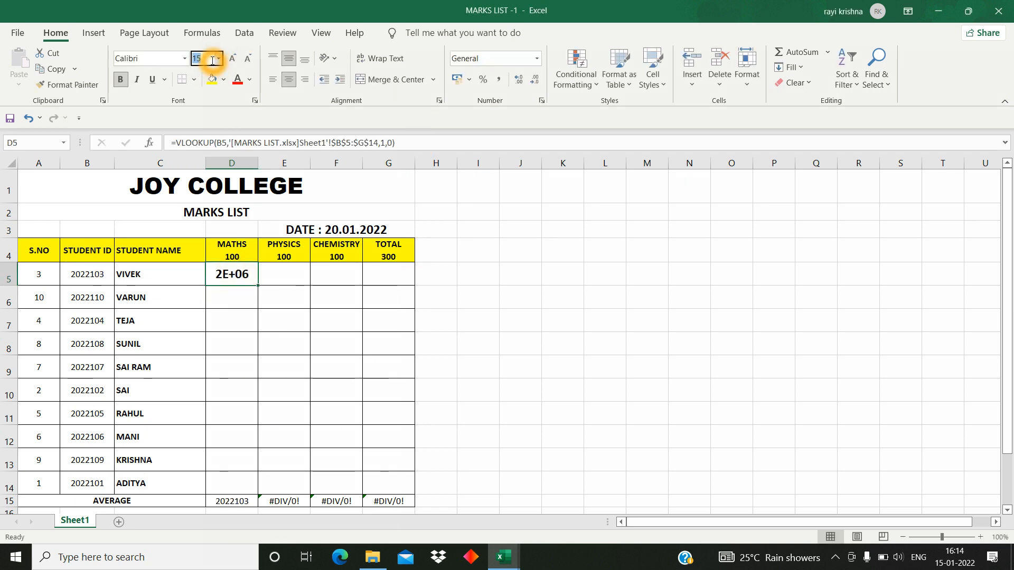
text(10)
key(Return)
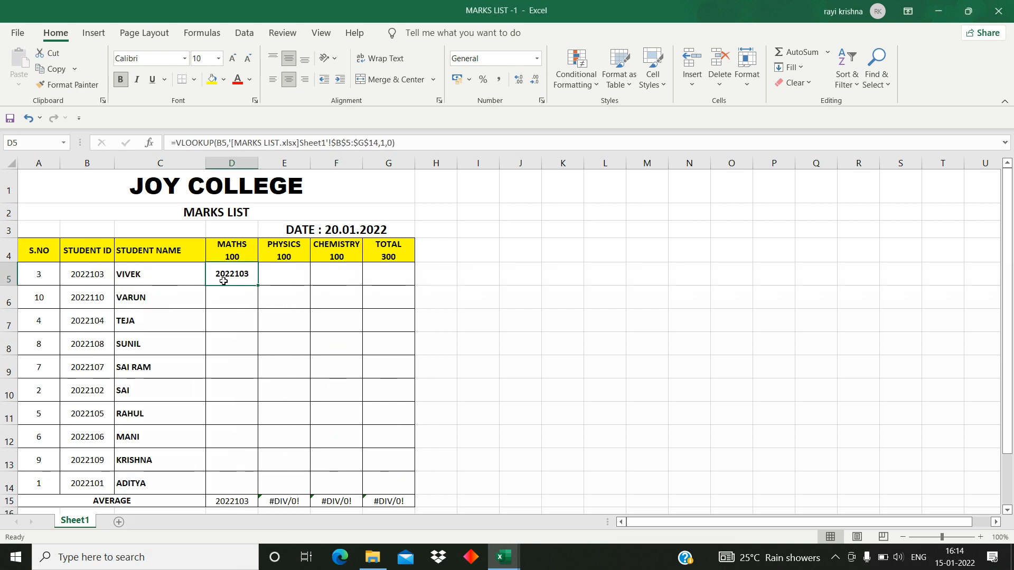
Switch to the MARKS LIST workbook and count the columns from STUDENT ID to MATHS in row 5.
click(224, 291)
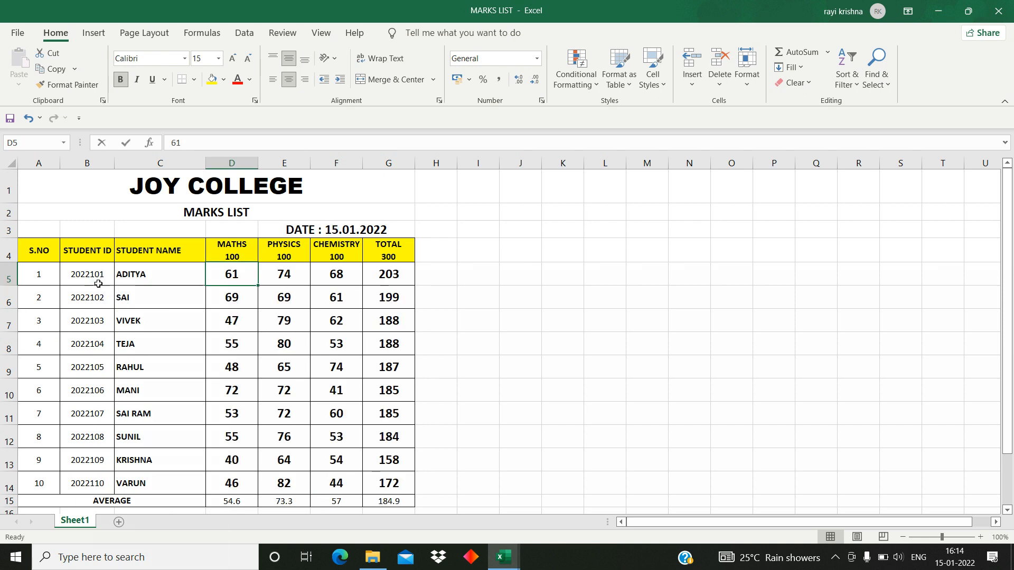
click(85, 275)
click(95, 161)
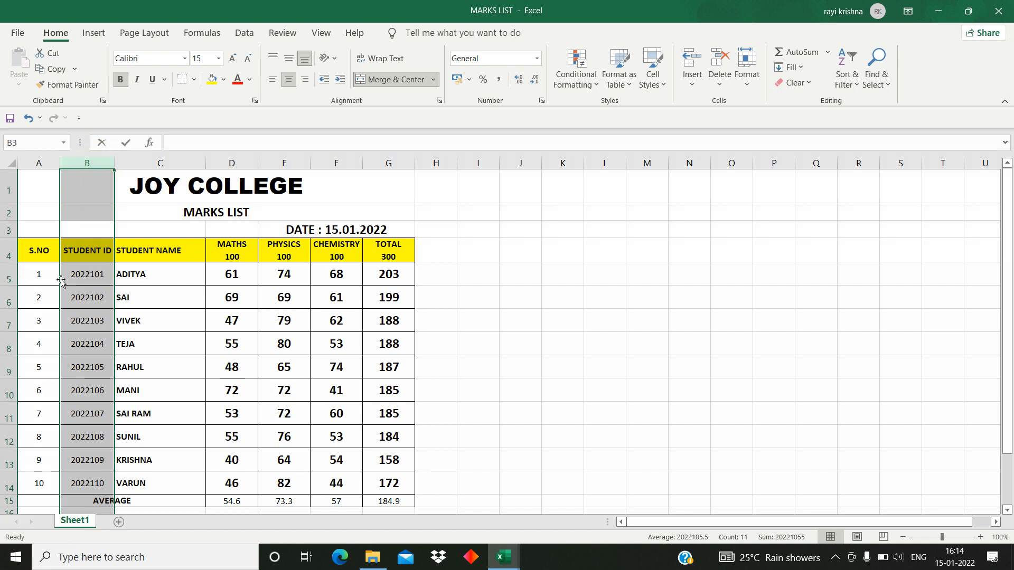
click(88, 278)
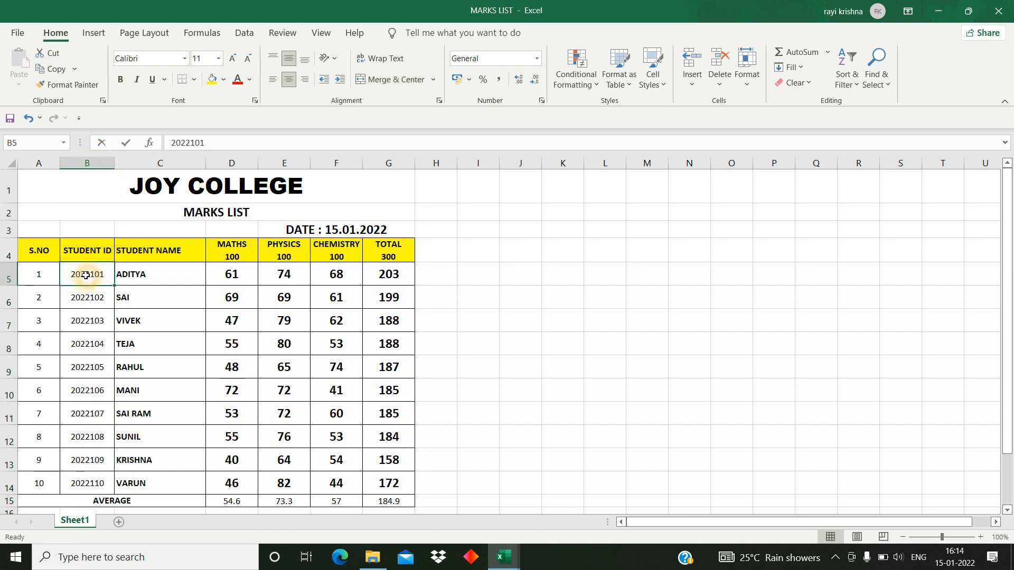
click(135, 278)
click(230, 278)
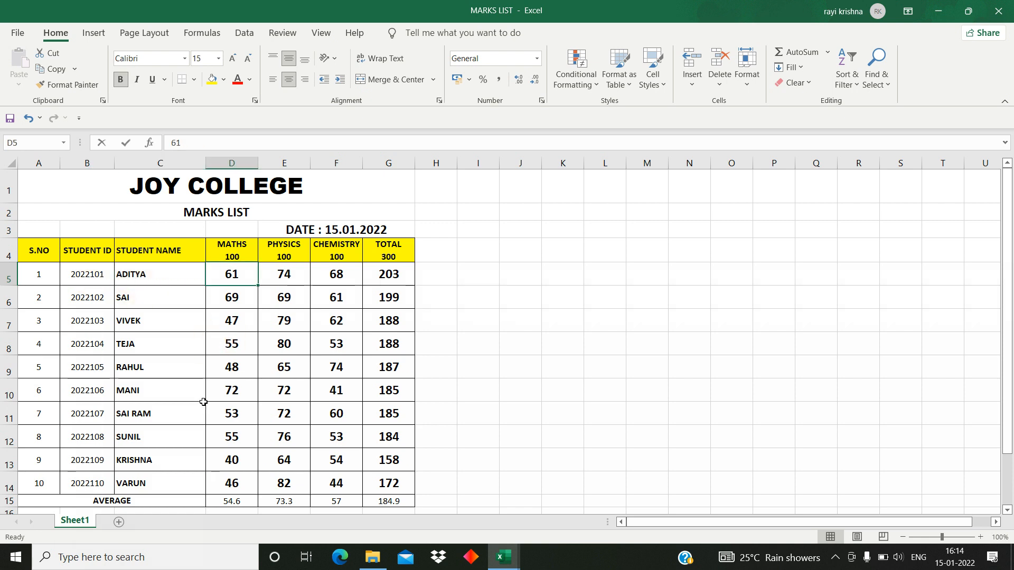
Return to MARKS LIST -1 and set the column index in the D5 VLOOKUP formula to 3.
key(alt+Tab)
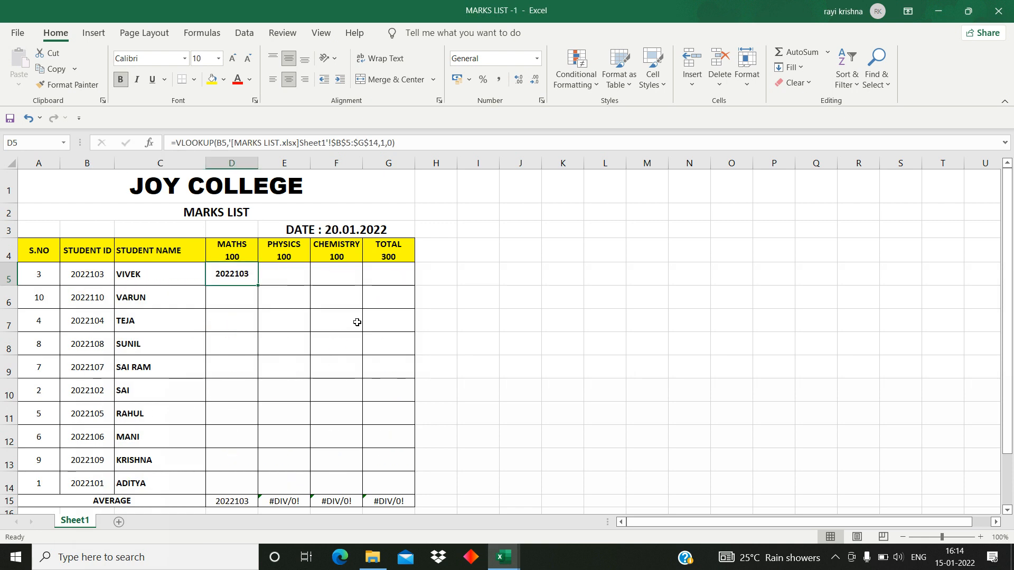
double_click(254, 279)
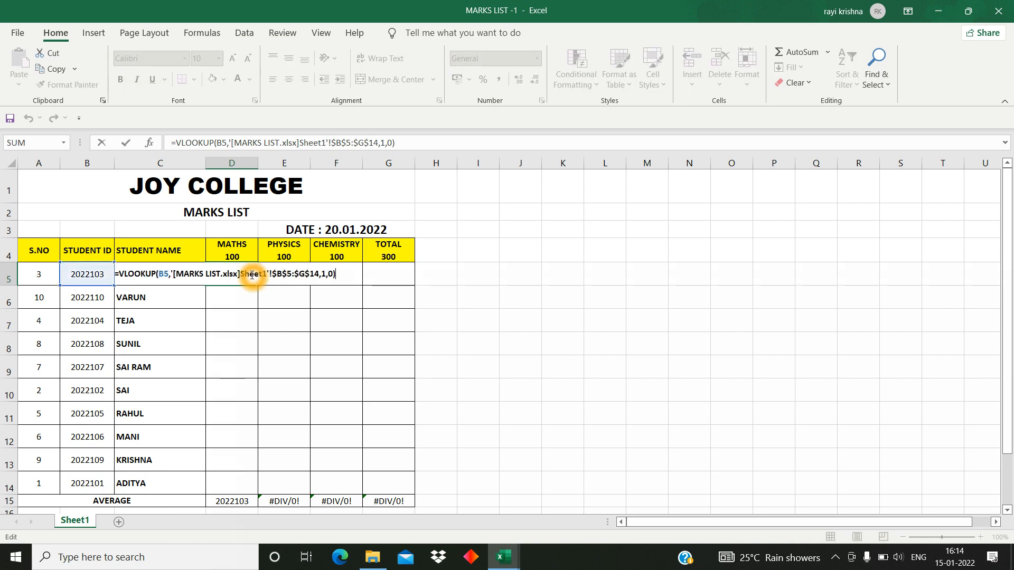
click(324, 274)
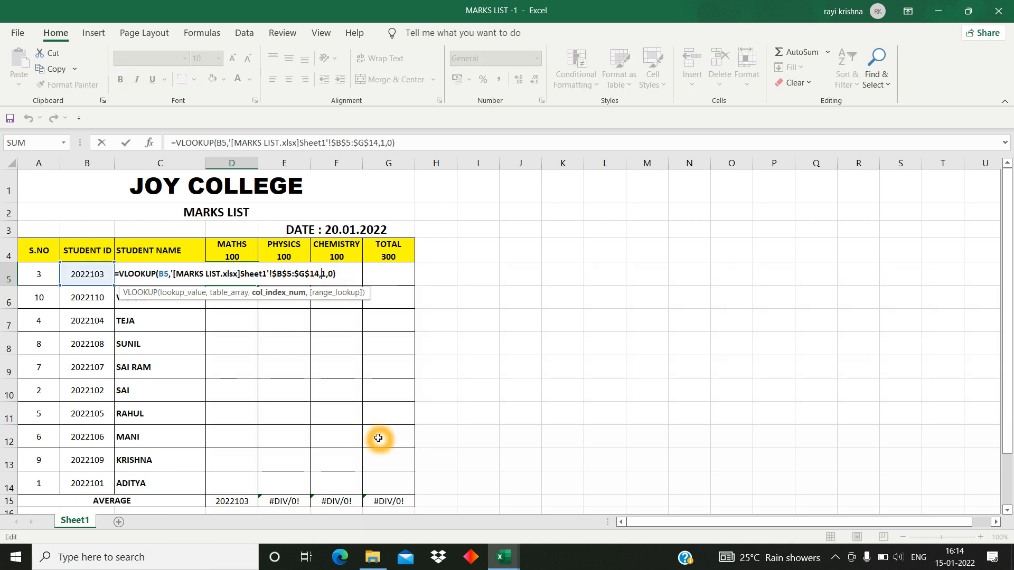
text(3)
key(Delete)
key(Return)
key(Up)
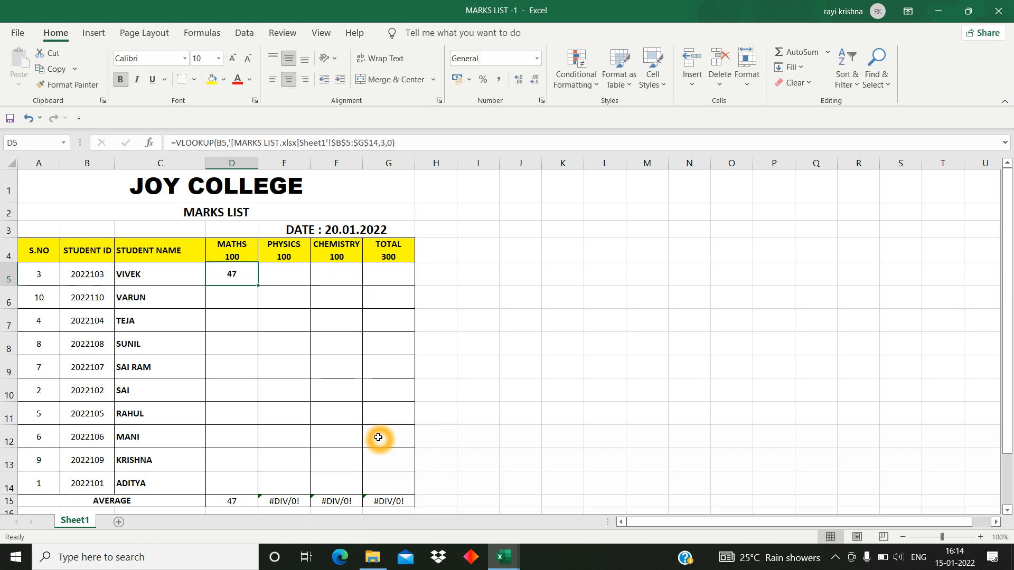
Copy the VLOOKUP formula text from D5 into the PHYSICS cell E5.
key(F2)
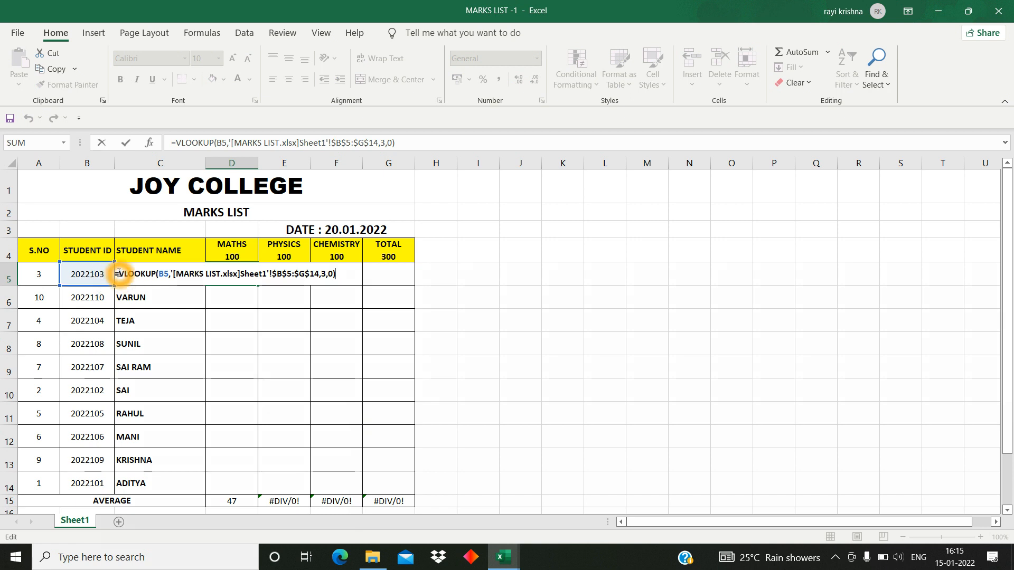
triple_click(119, 273)
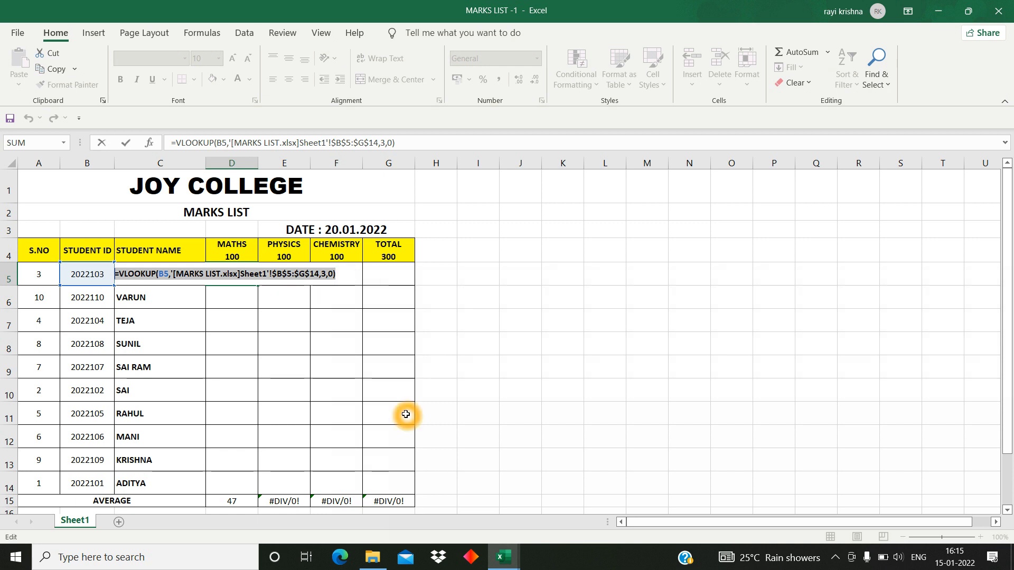
key(ctrl+c)
key(Tab)
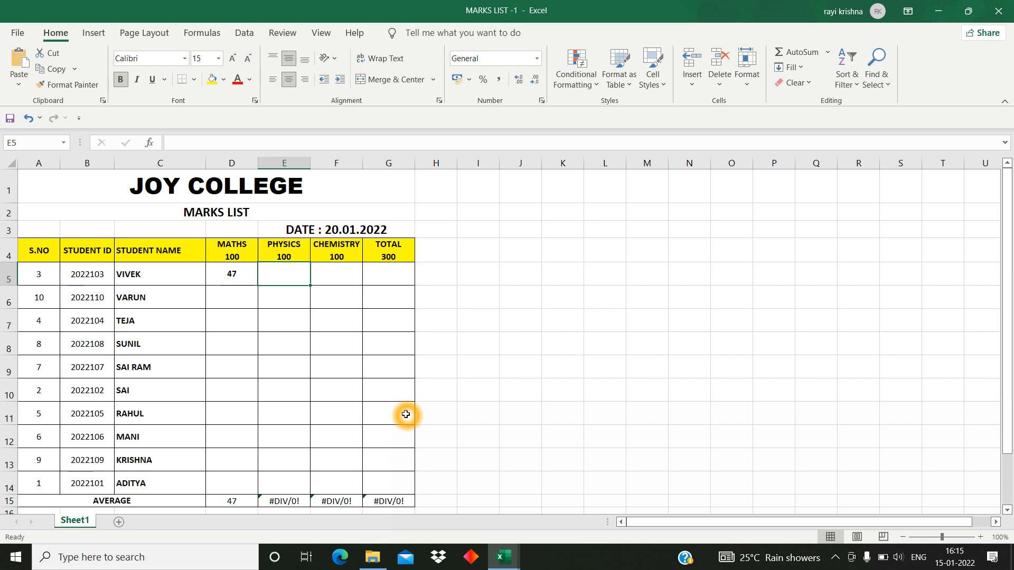
key(F2)
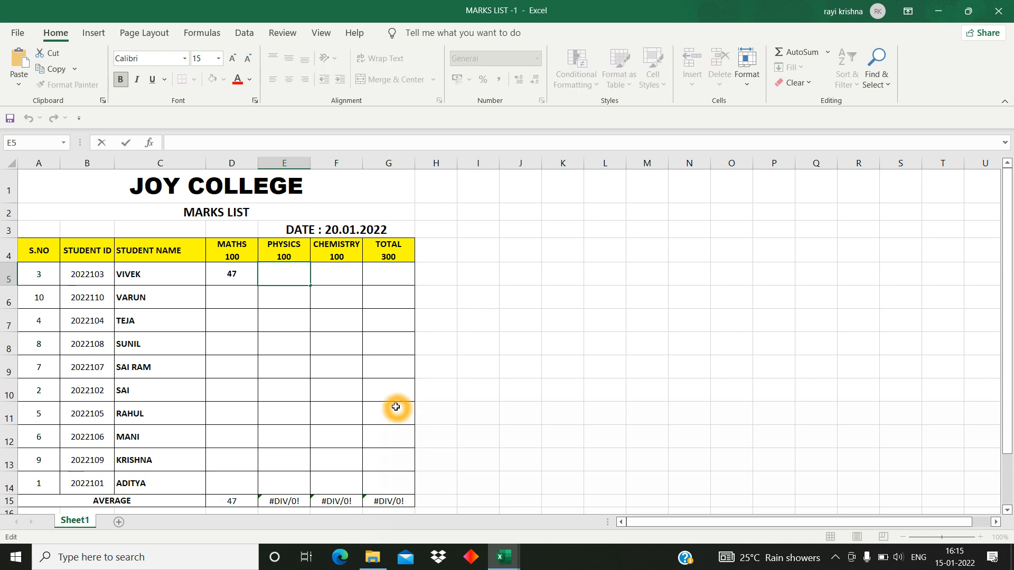
key(ctrl+v)
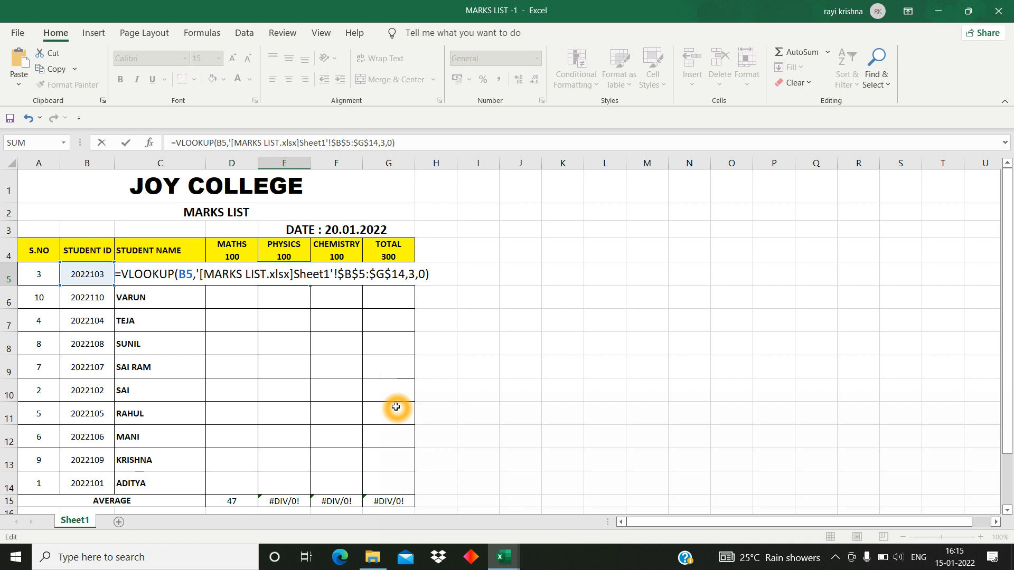
Set the column index in the E5 formula to 4, enter it, and select the CHEMISTRY cell F5.
key(Left)
key(Left)
key(Left)
key(BackSpace)
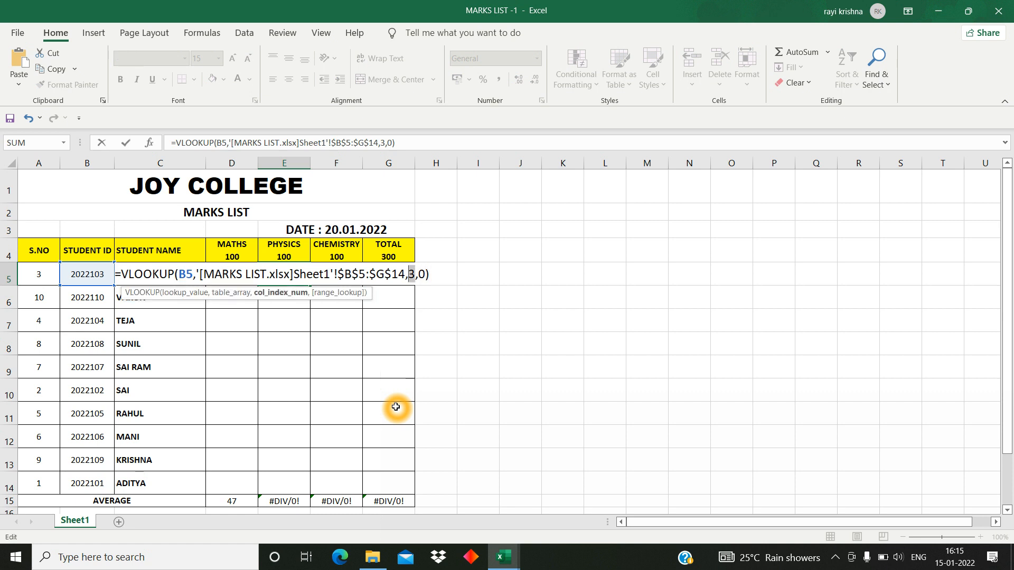
text(4)
key(Return)
key(Up)
key(Right)
key(Right)
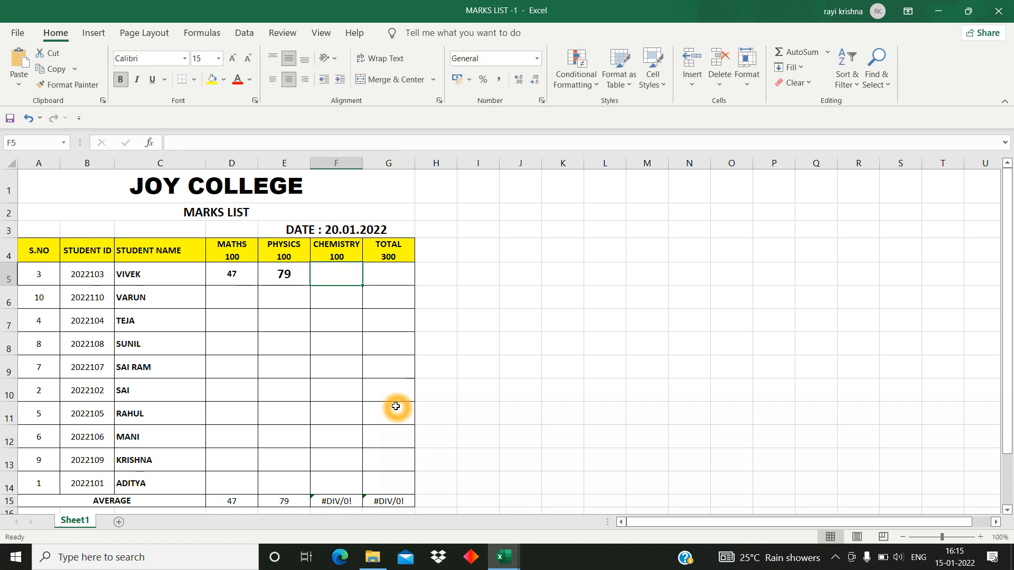
Paste the VLOOKUP formula into the CHEMISTRY cell F5 with column index 5, enter it, and select the TOTAL cell G5.
key(F2)
key(ctrl+v)
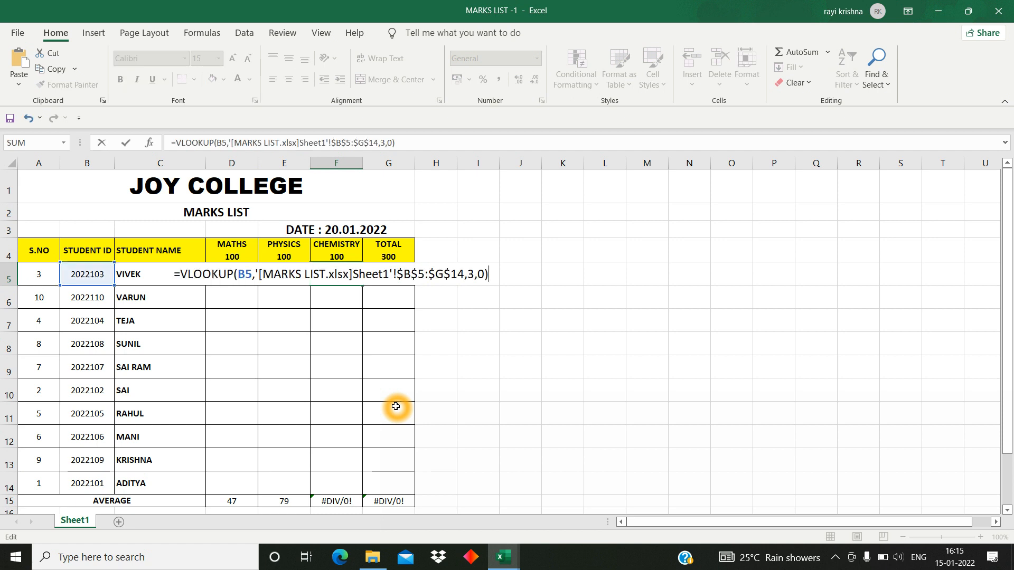
key(Left)
key(Left)
key(Left)
key(shift+Left)
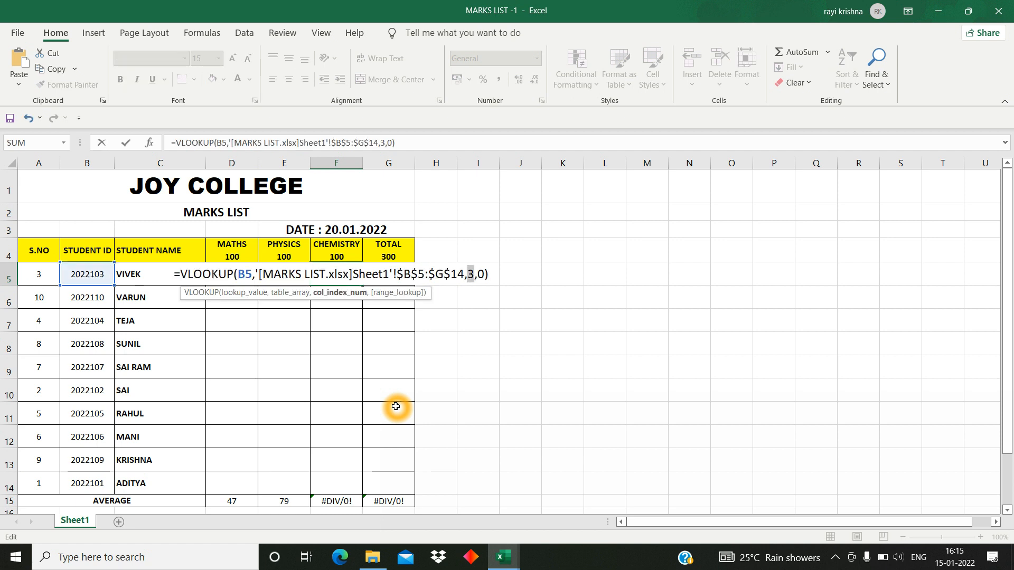
text(5)
key(Return)
key(Up)
key(Left)
key(Left)
key(Right)
key(Right)
key(Right)
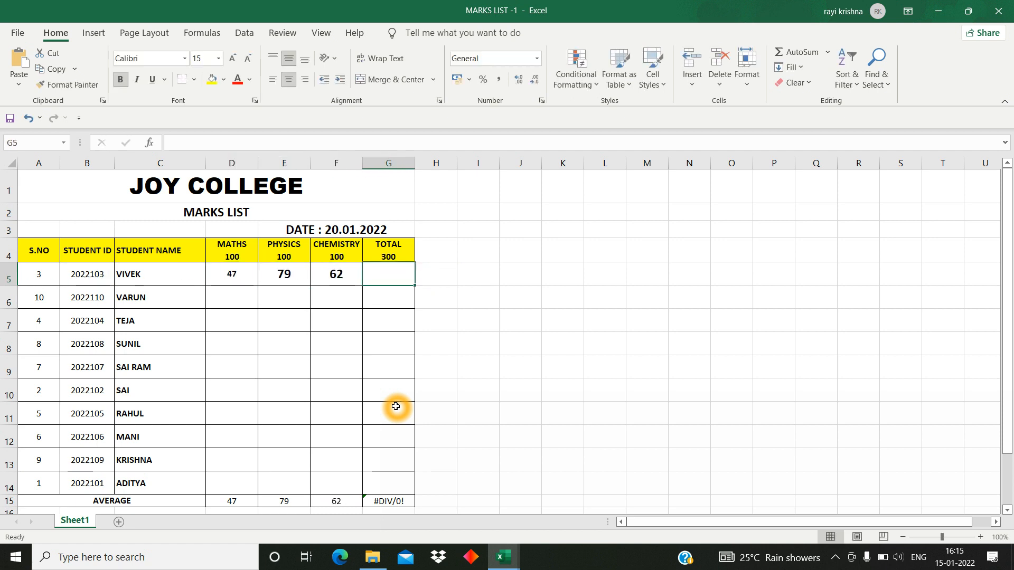
Paste the VLOOKUP formula into the TOTAL cell G5, set its column index to 6, and return to D5.
key(F2)
key(ctrl+v)
key(Left)
key(Left)
key(Left)
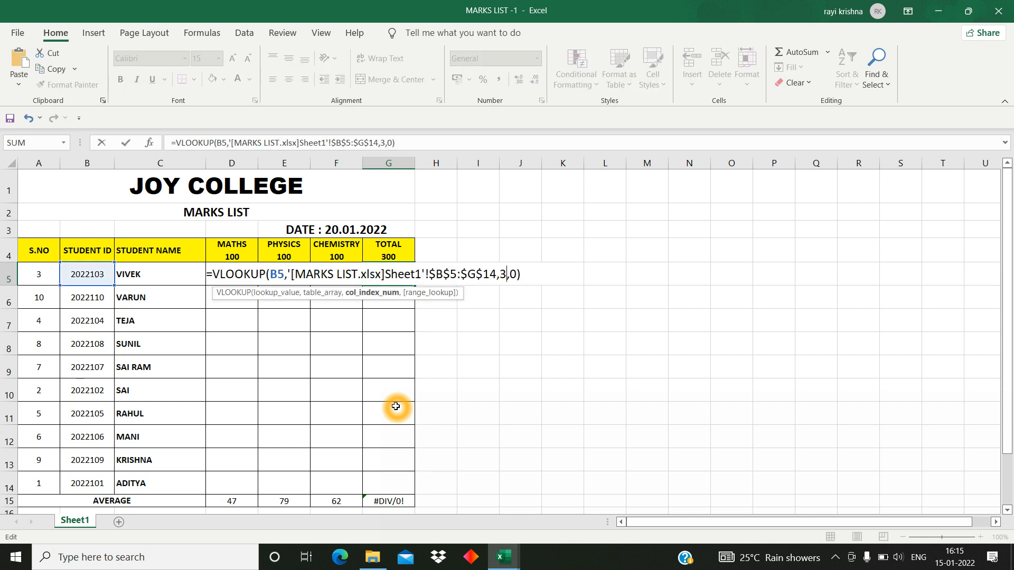
key(Escape)
key(Left)
key(Left)
key(Left)
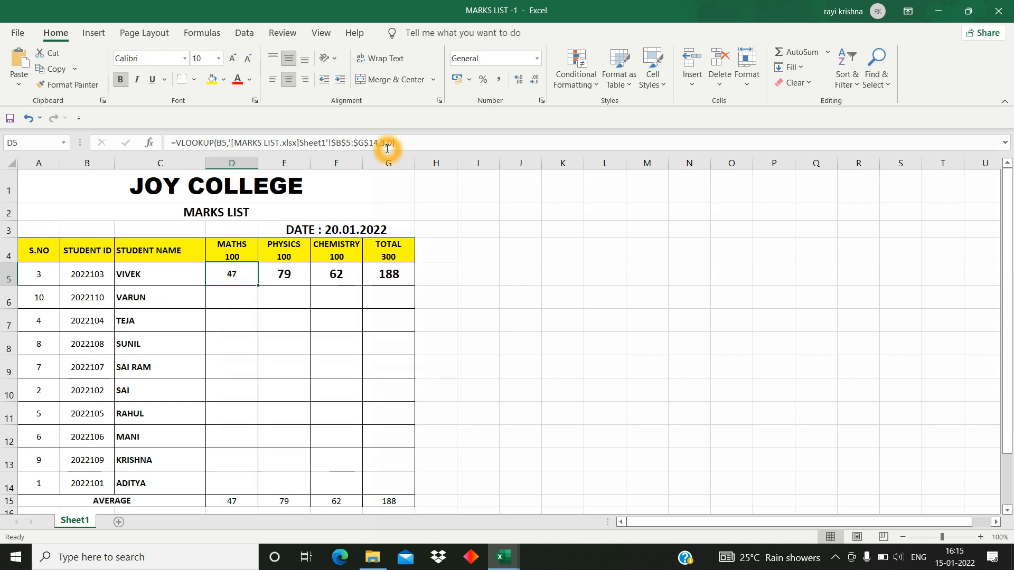
text(0)
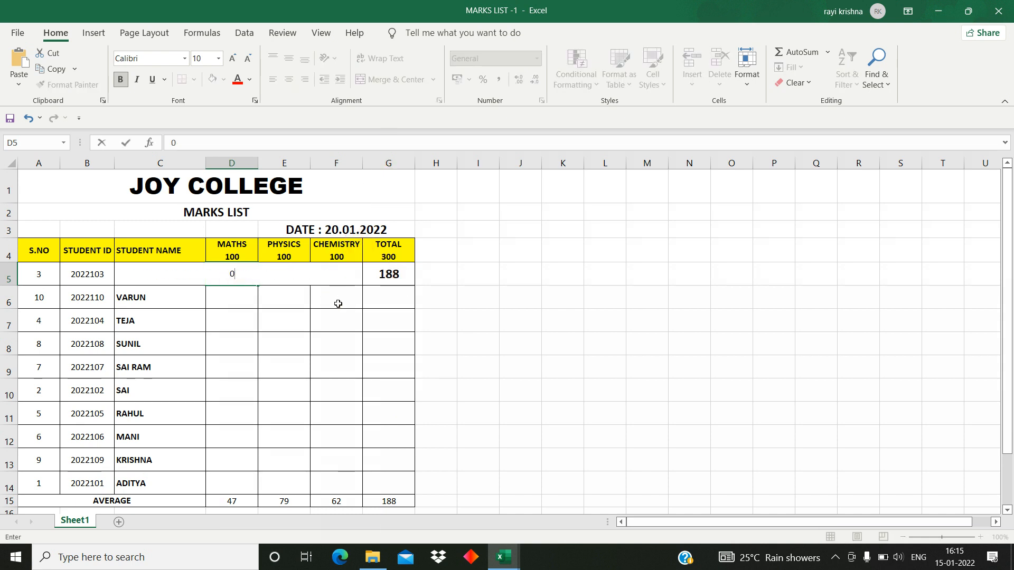
key(ctrl+z)
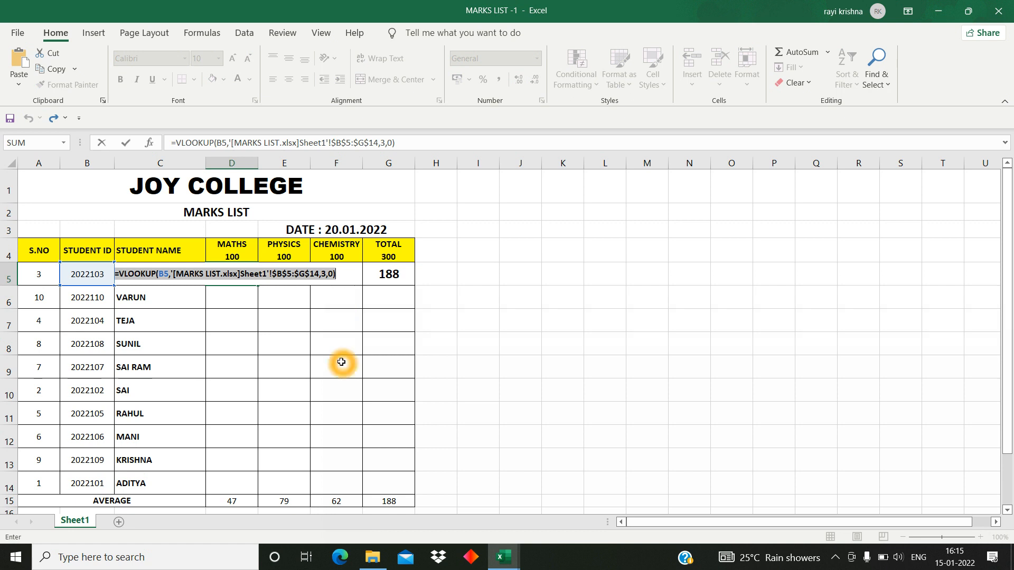
click(341, 362)
click(233, 272)
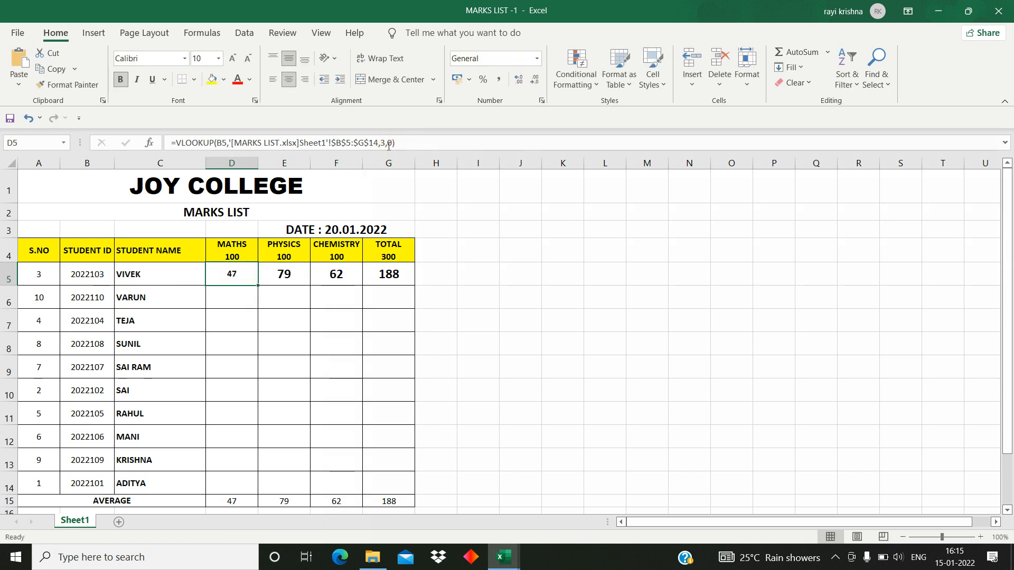
text(0)
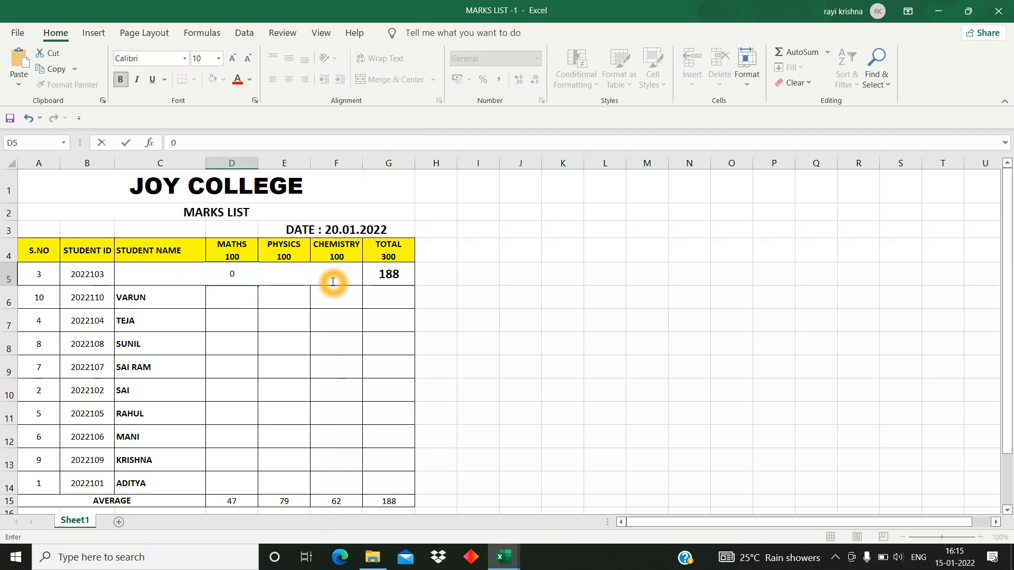
key(ctrl+z)
text(`)
key(Escape)
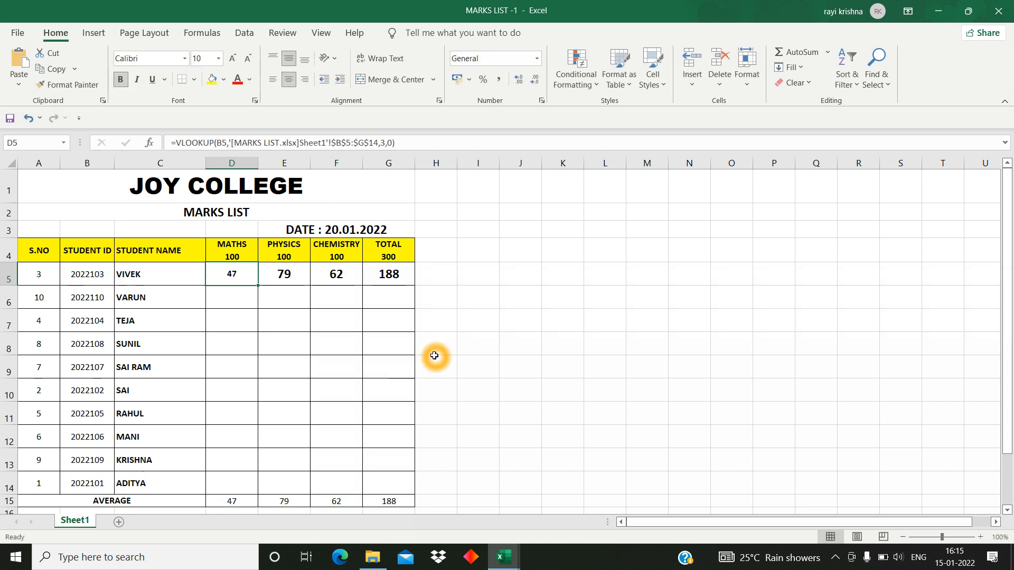
Check the column index argument in the VLOOKUP formulas of E5, F5 and G5.
key(Right)
key(Left)
key(Right)
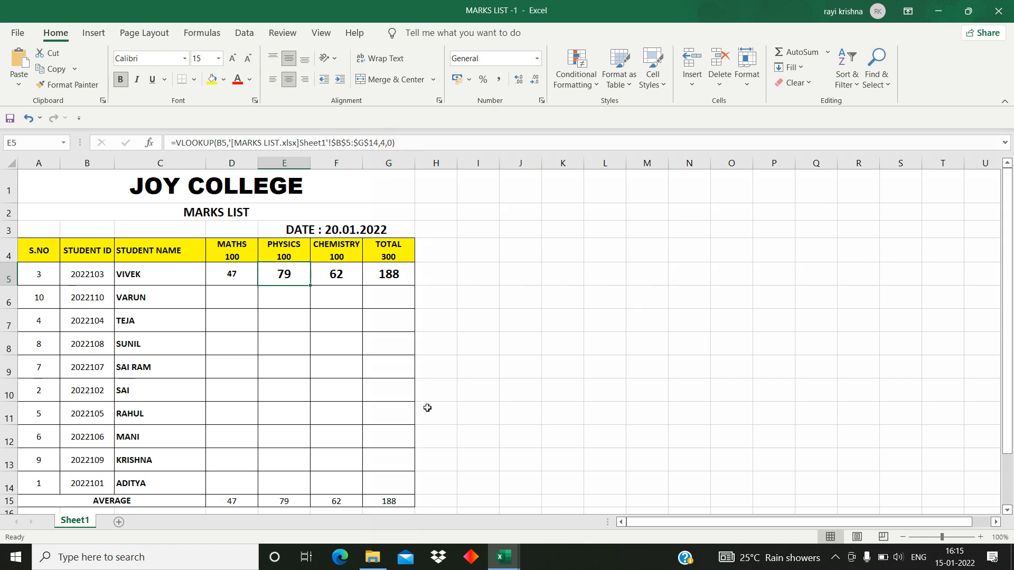
key(Right)
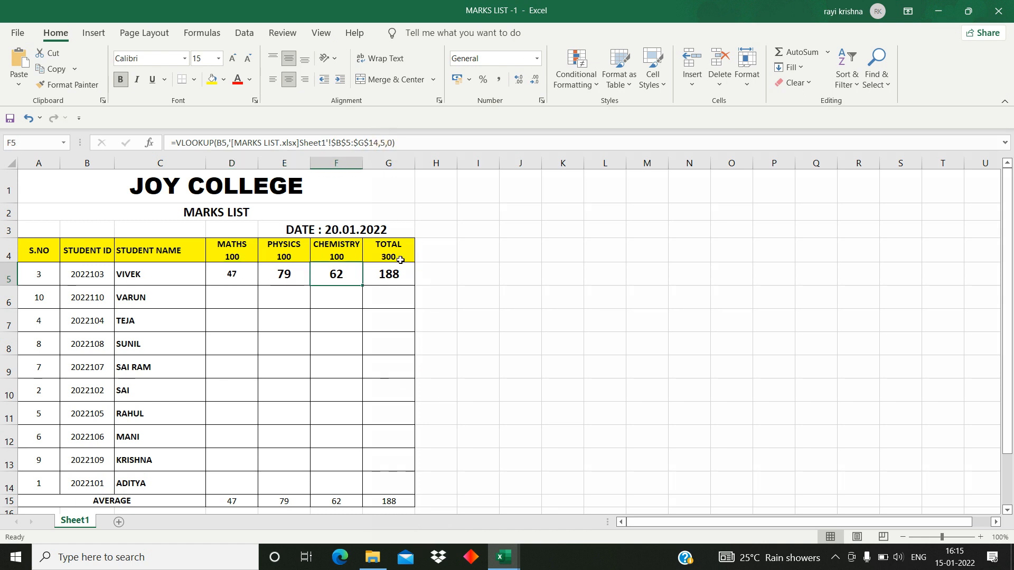
key(Right)
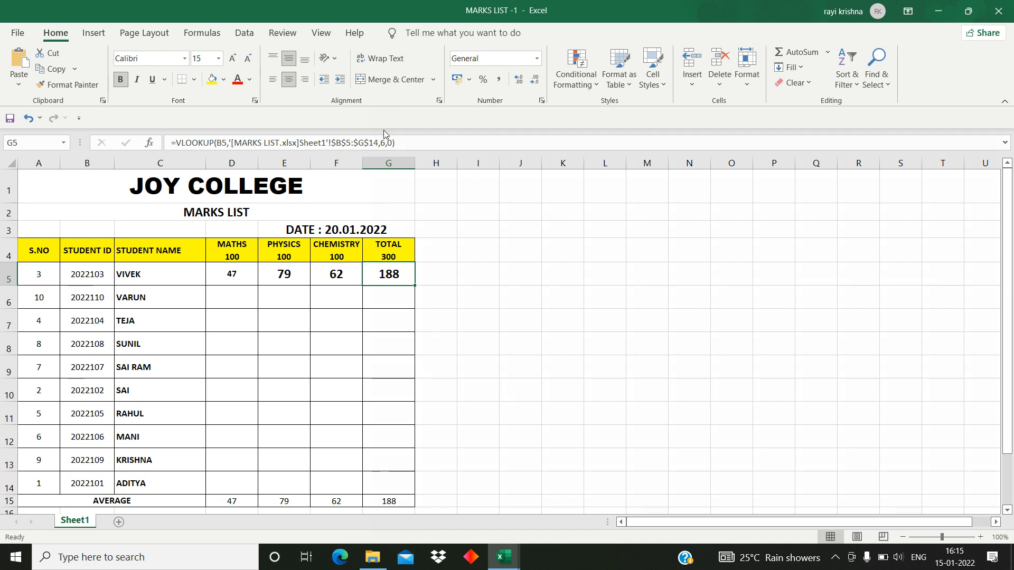
Set the font size of D5 to 14 and fill the D5:G5 formulas down to row 14.
click(239, 277)
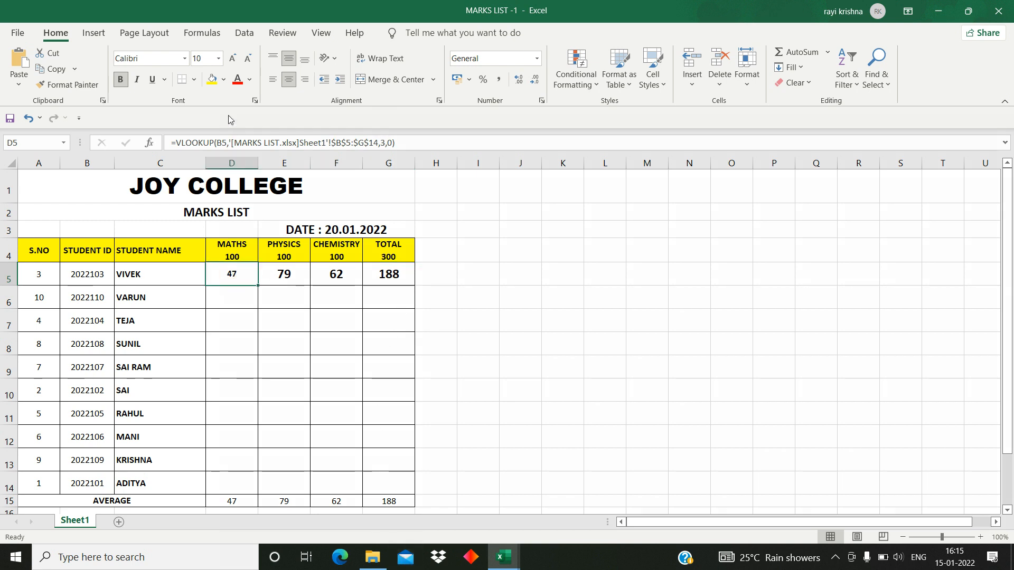
click(203, 58)
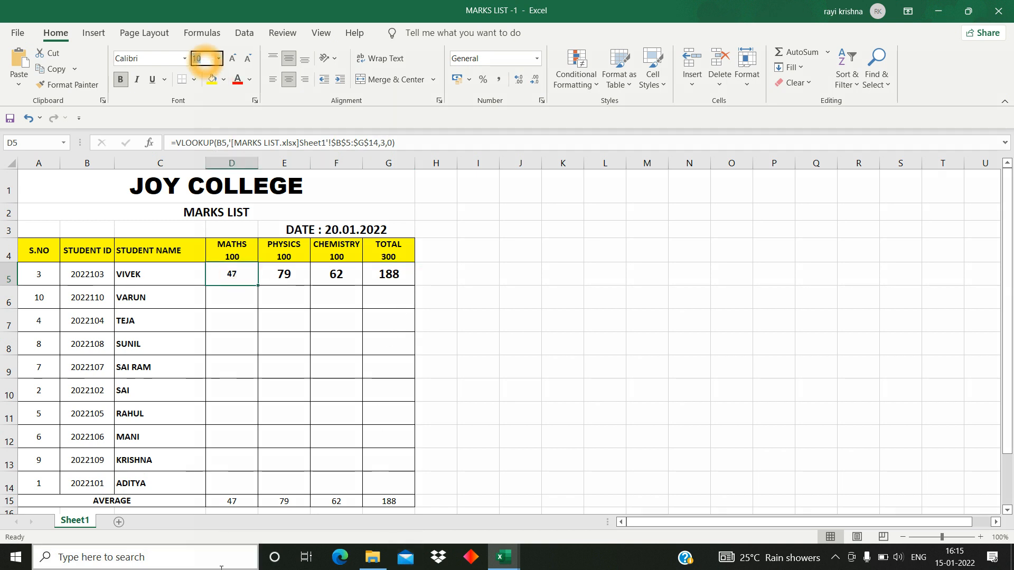
text(14)
key(Return)
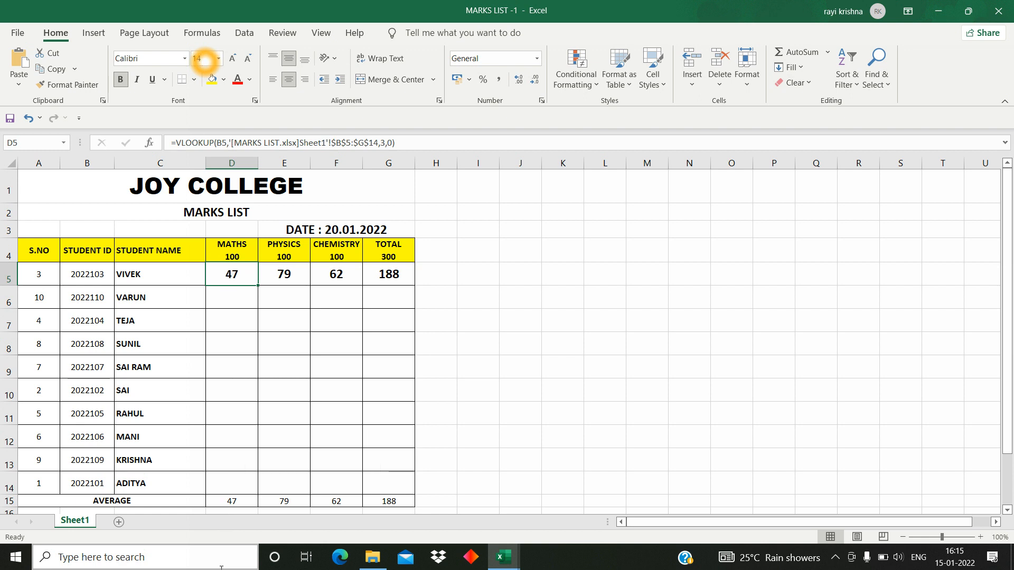
shift+click(389, 273)
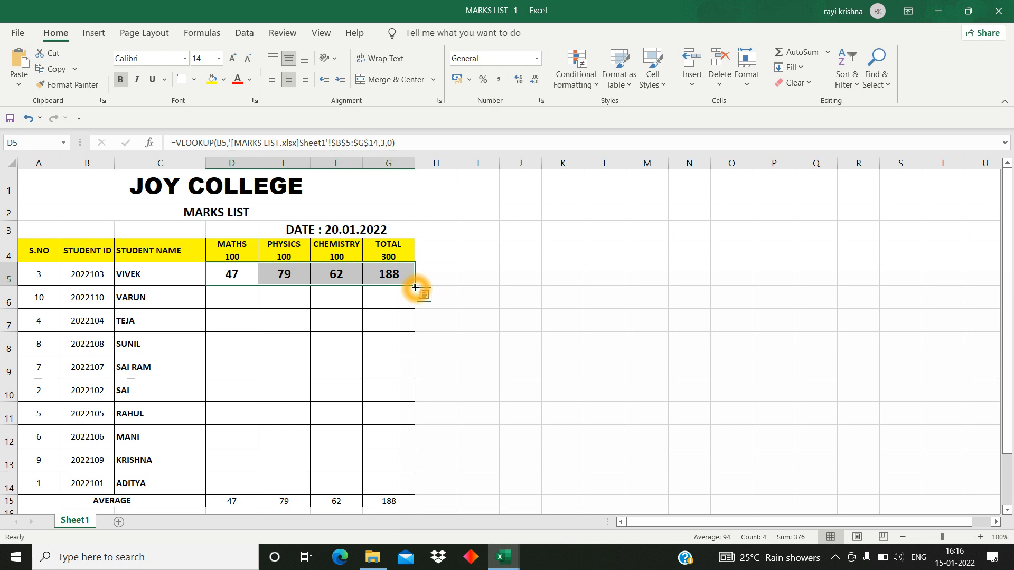
drag(416, 287, 424, 491)
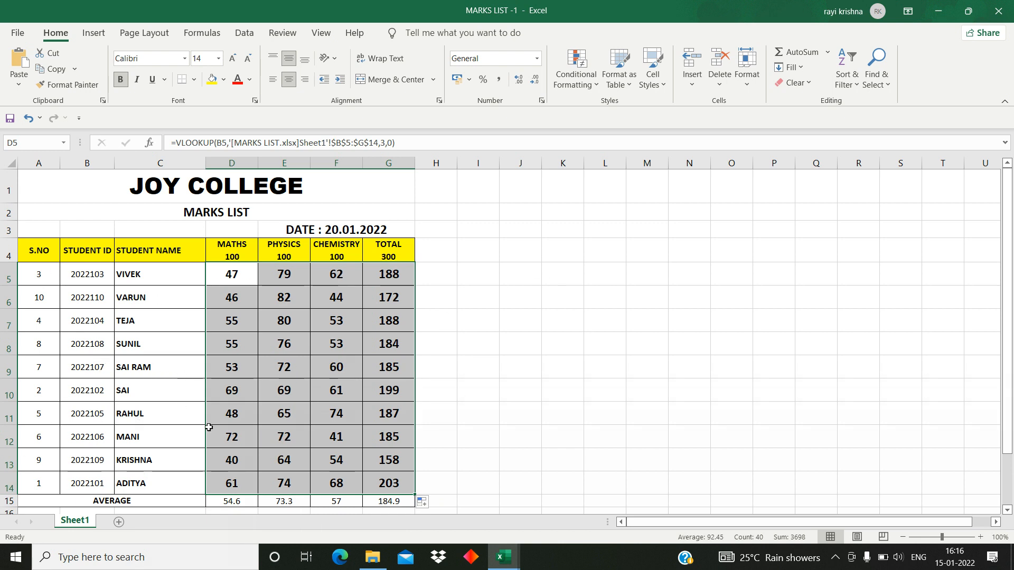
Copy the student ID in B13, switch to the MARKS LIST workbook, and find that ID there.
click(89, 459)
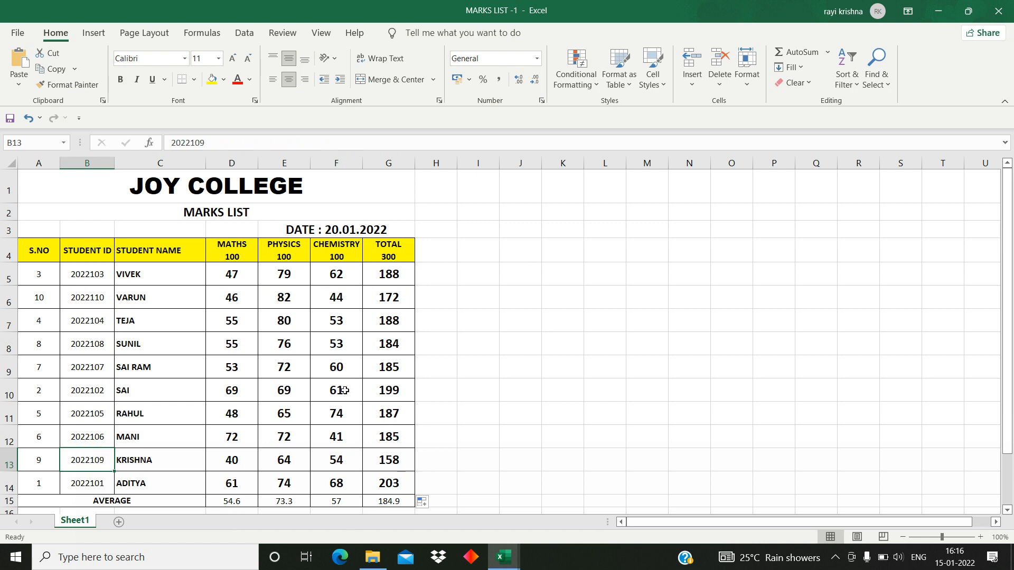
scroll(346, 372, down, 1)
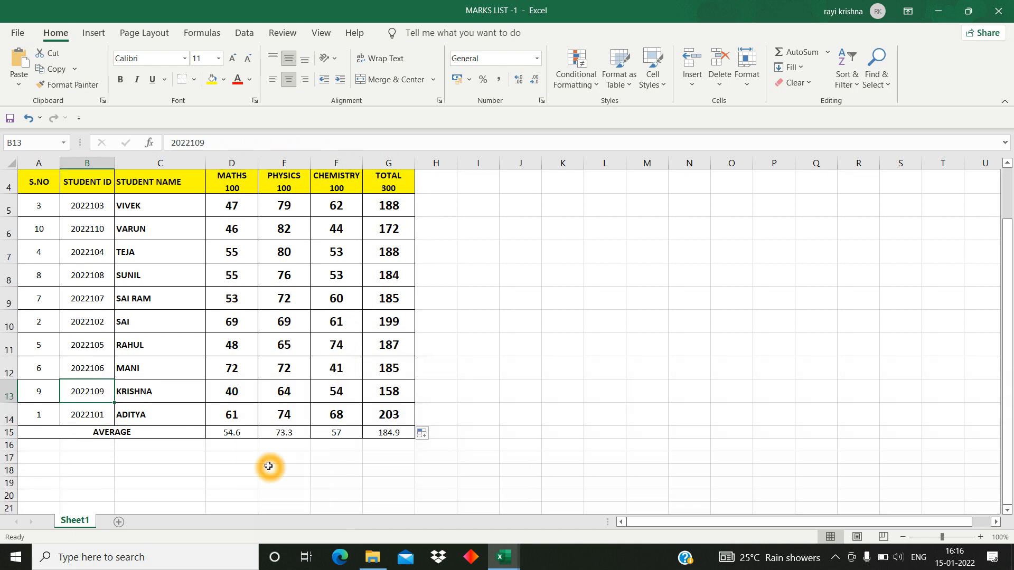
key(ctrl+c)
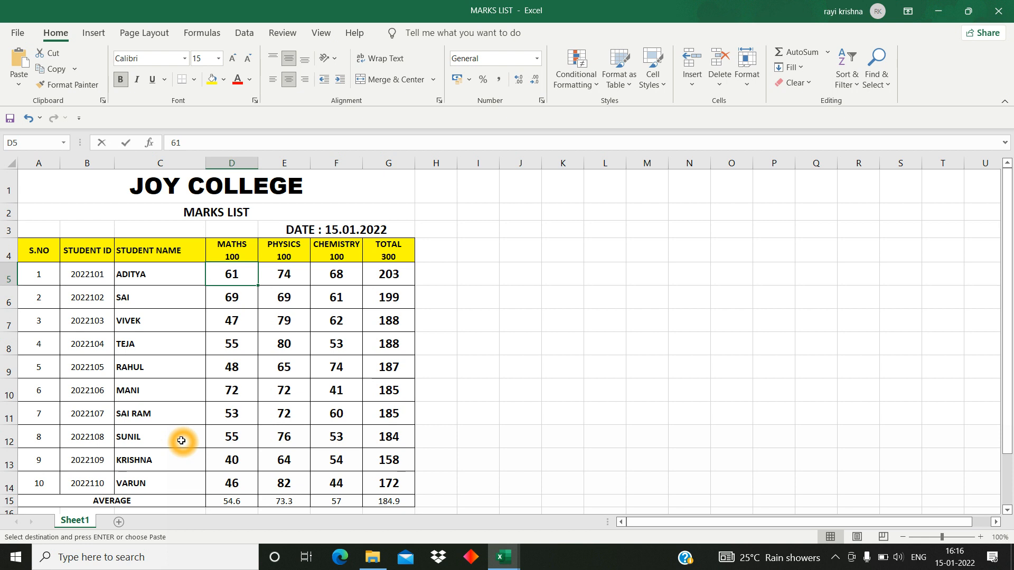
key(ctrl+f)
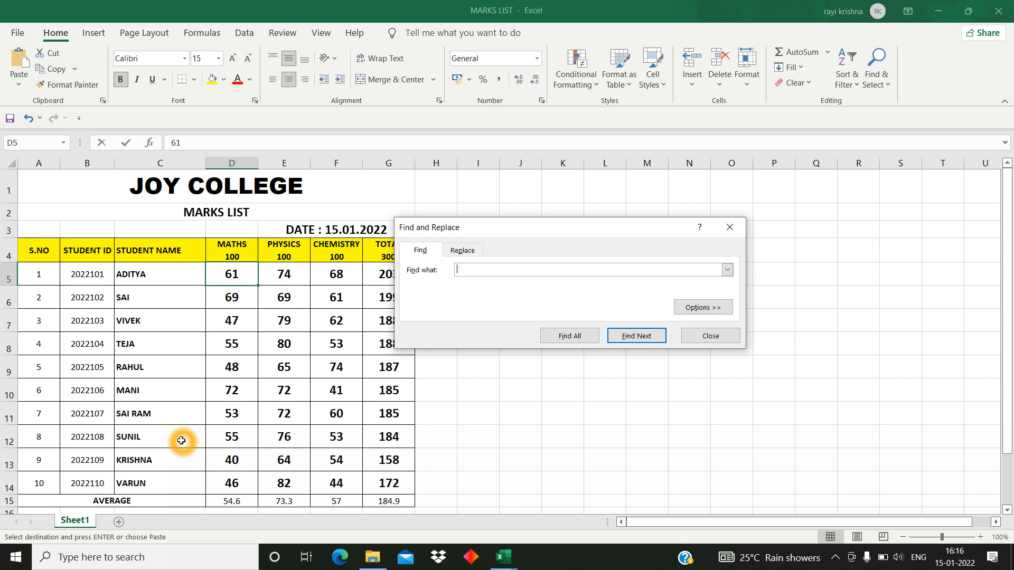
text(2022109)
key(Return)
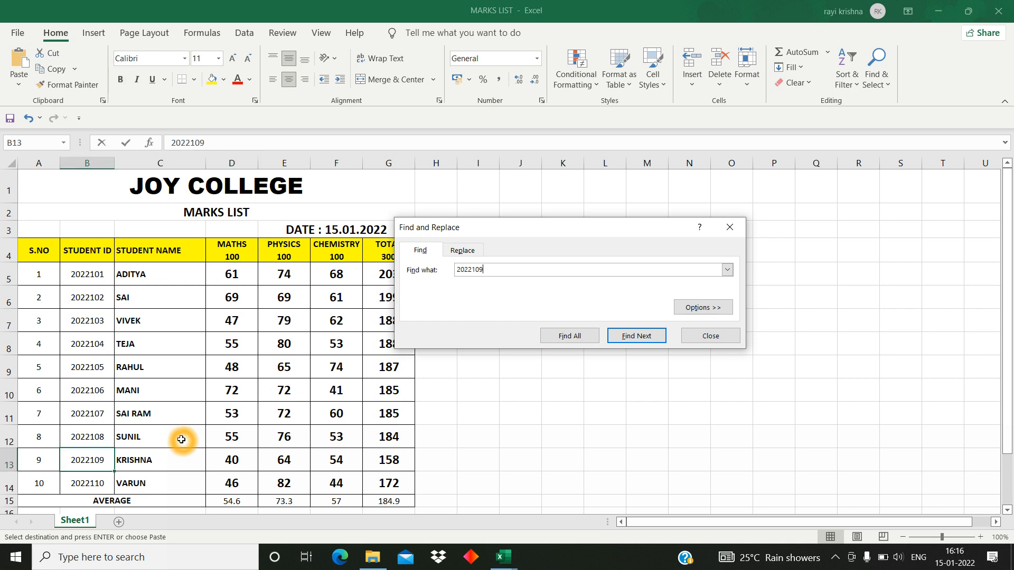
key(Escape)
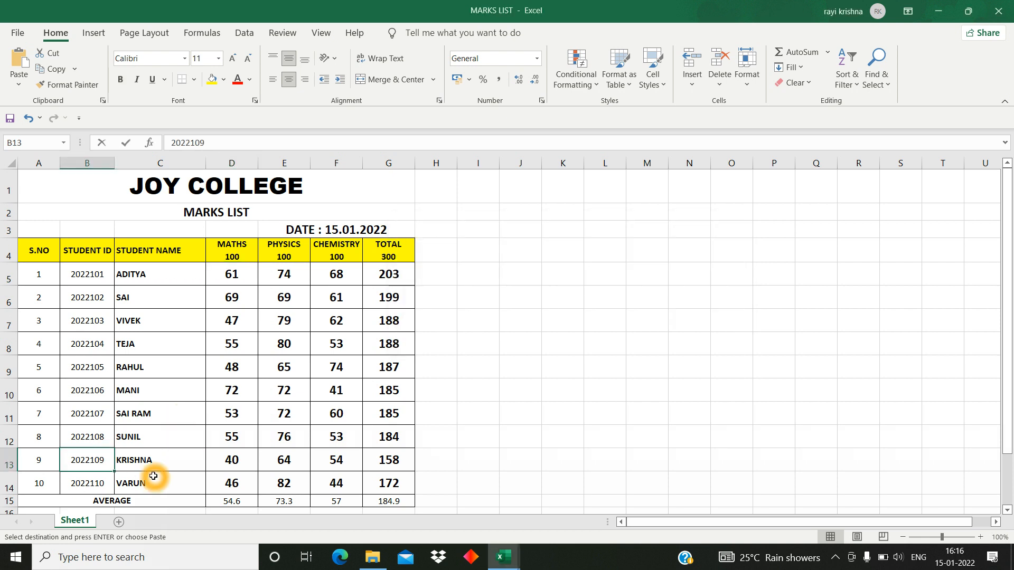
Check the found student's MATHS, PHYSICS, CHEMISTRY and TOTAL values across row 13.
key(Right)
key(Right)
key(Right)
key(Left)
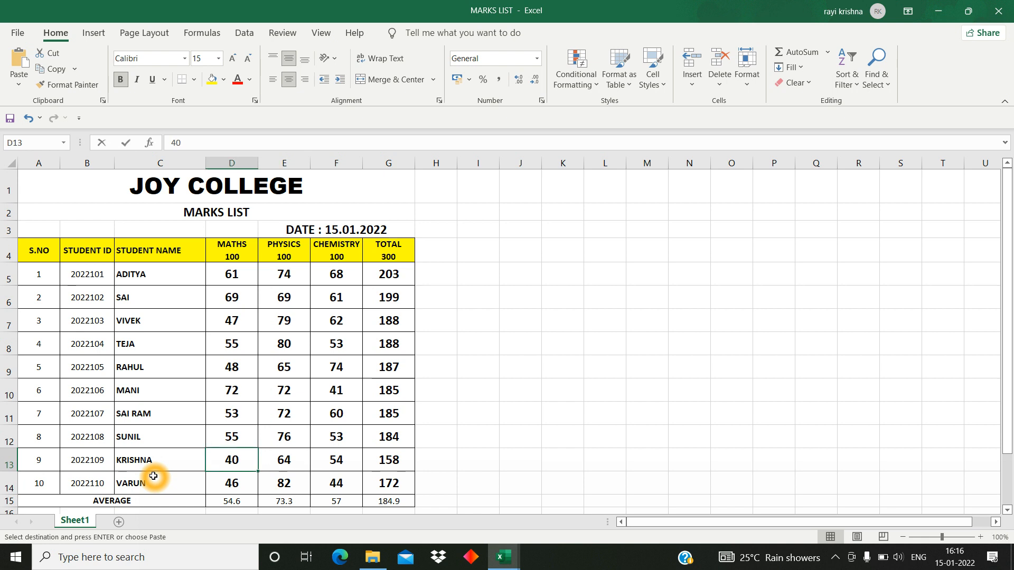
key(Right)
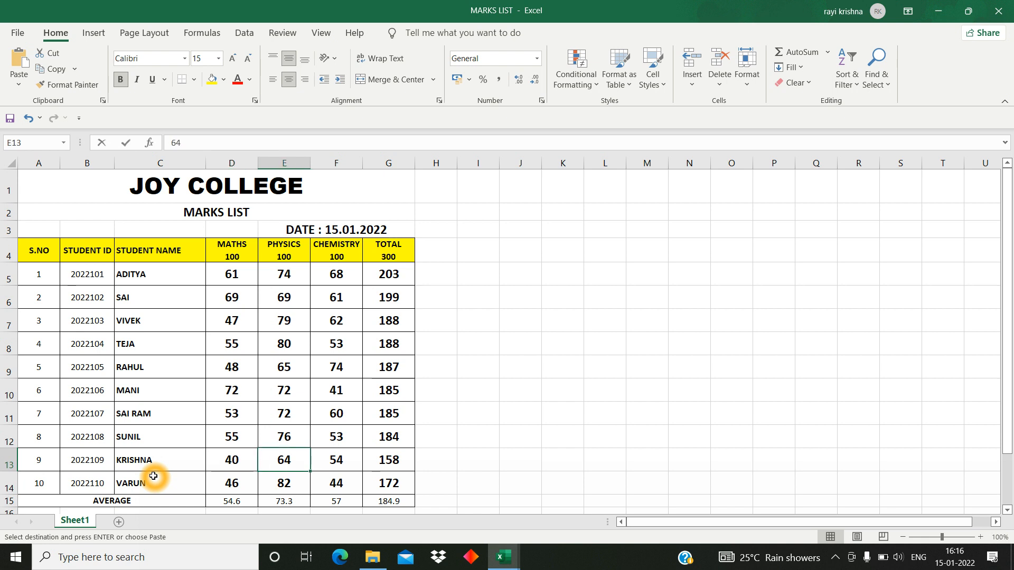
key(Right)
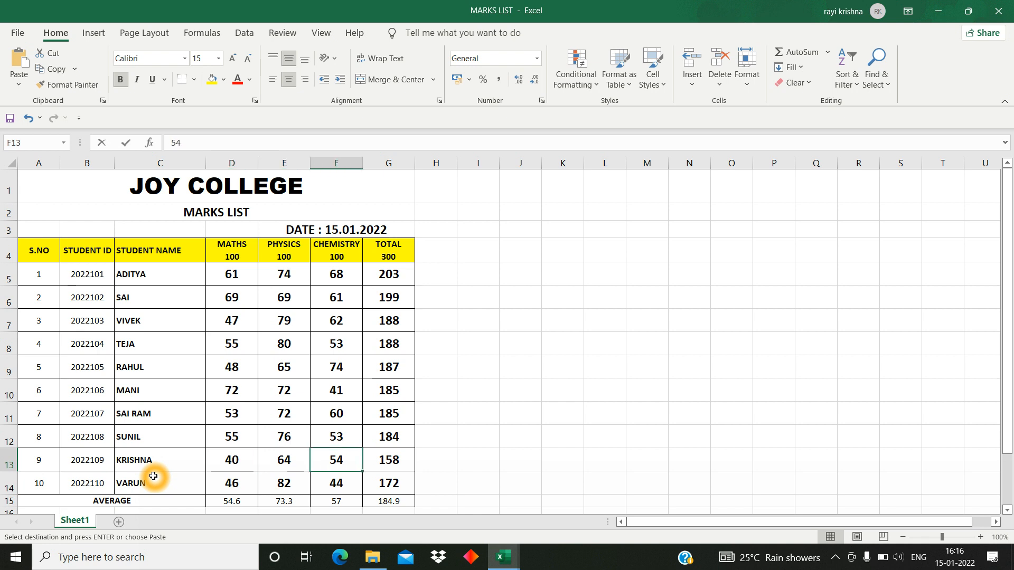
key(Right)
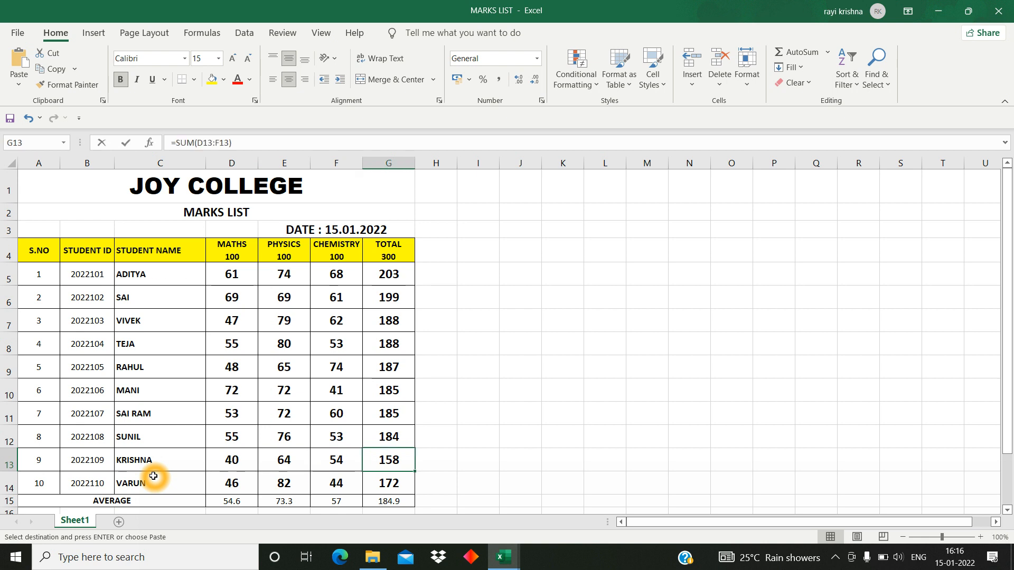
Return to MARKS LIST -1 and compare the looked-up marks in D13 through G13 with the source workbook.
key(alt)
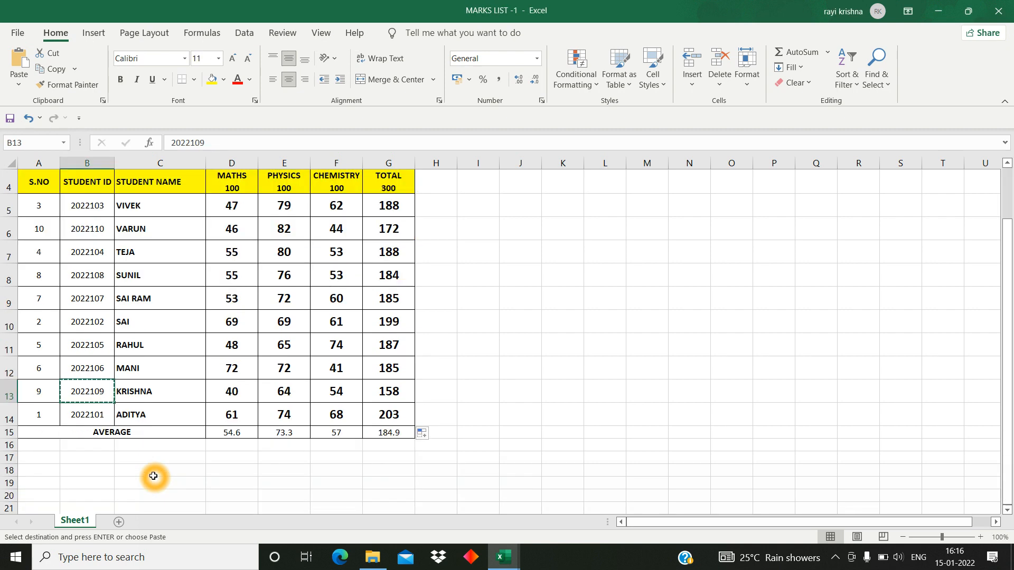
scroll(165, 469, up, 1)
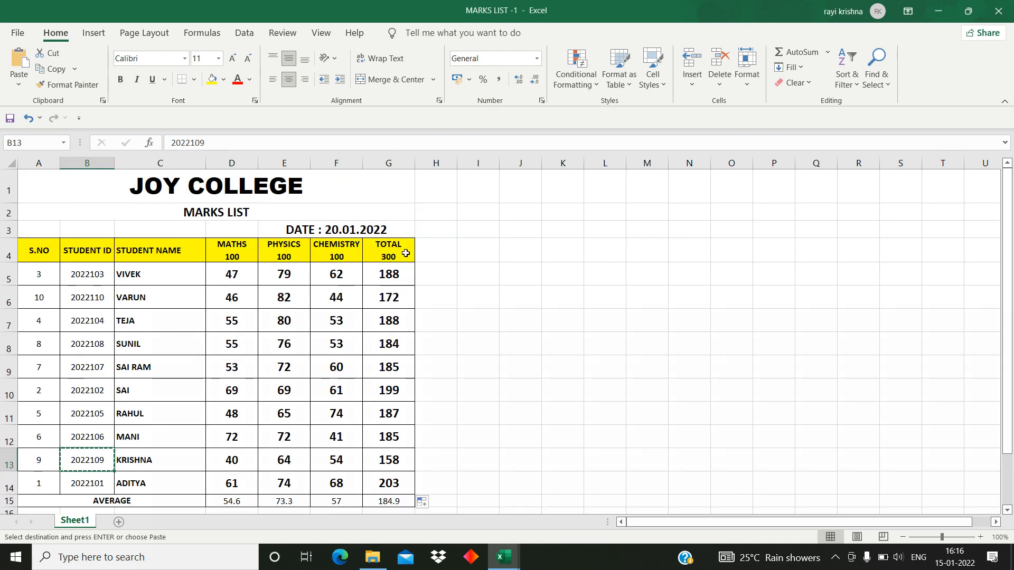
mouse_move(500, 566)
key(Right)
key(Right)
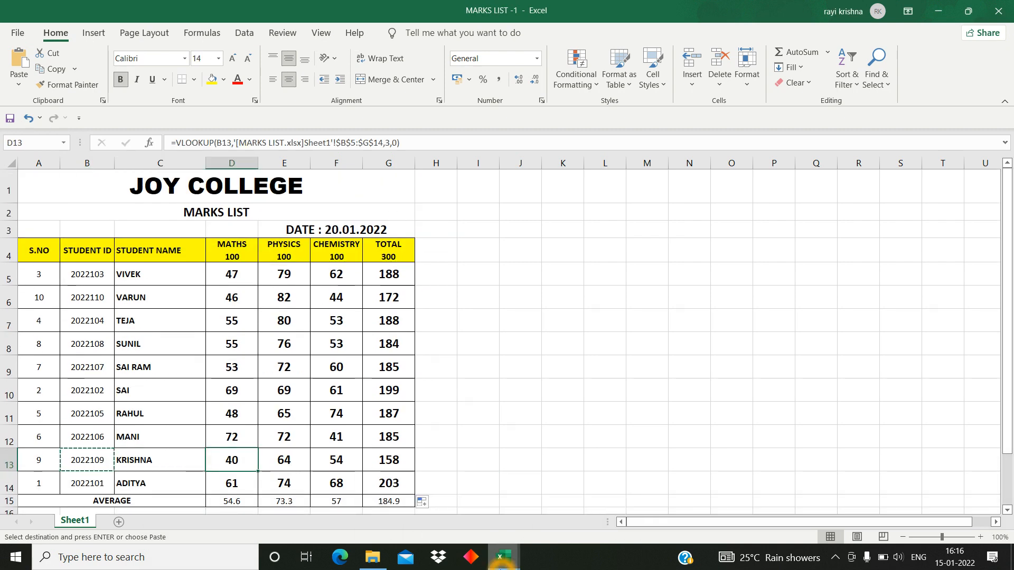
key(Right)
key(Right)
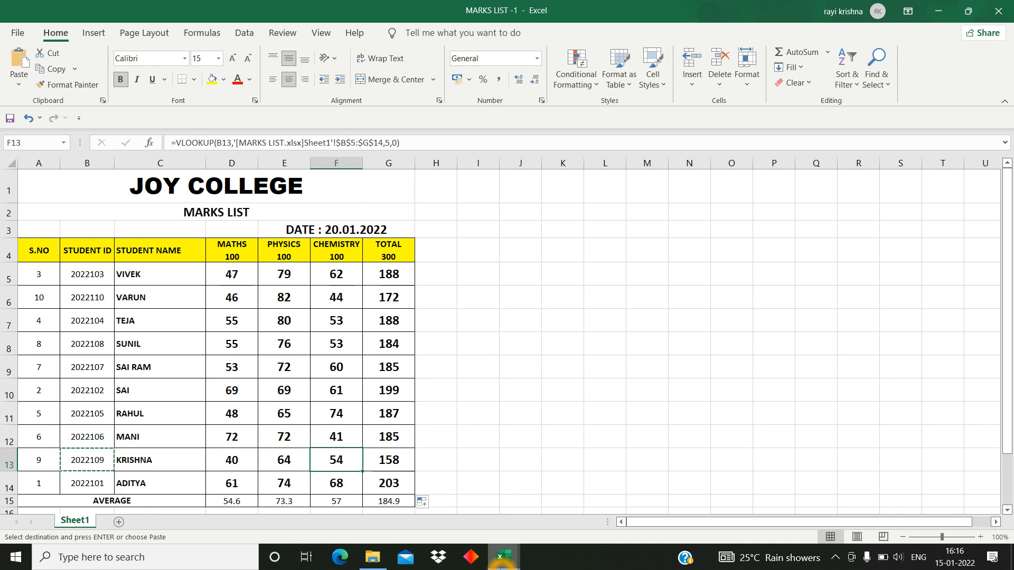
key(Right)
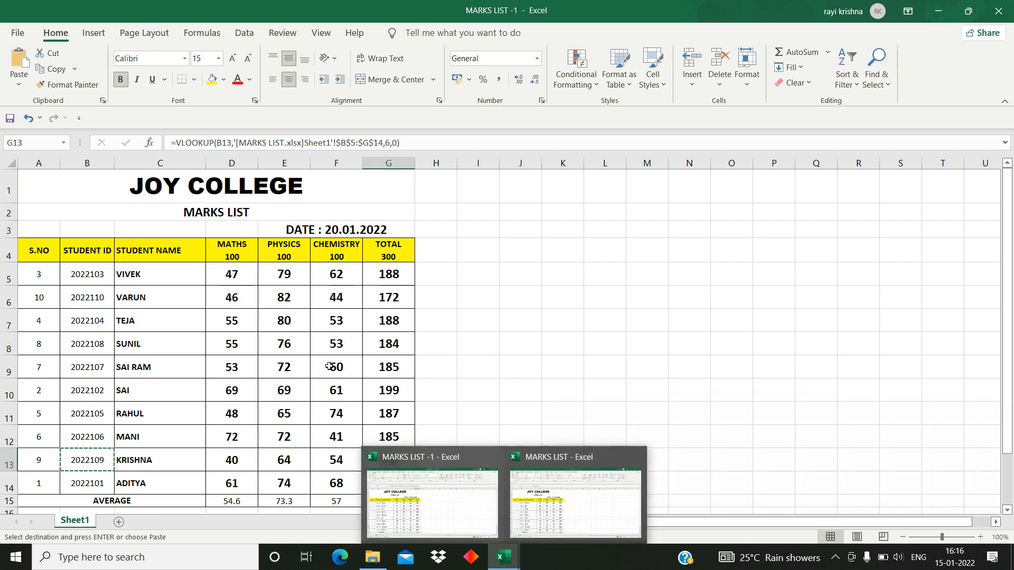
scroll(333, 394, down, 1)
scroll(362, 434, up, 1)
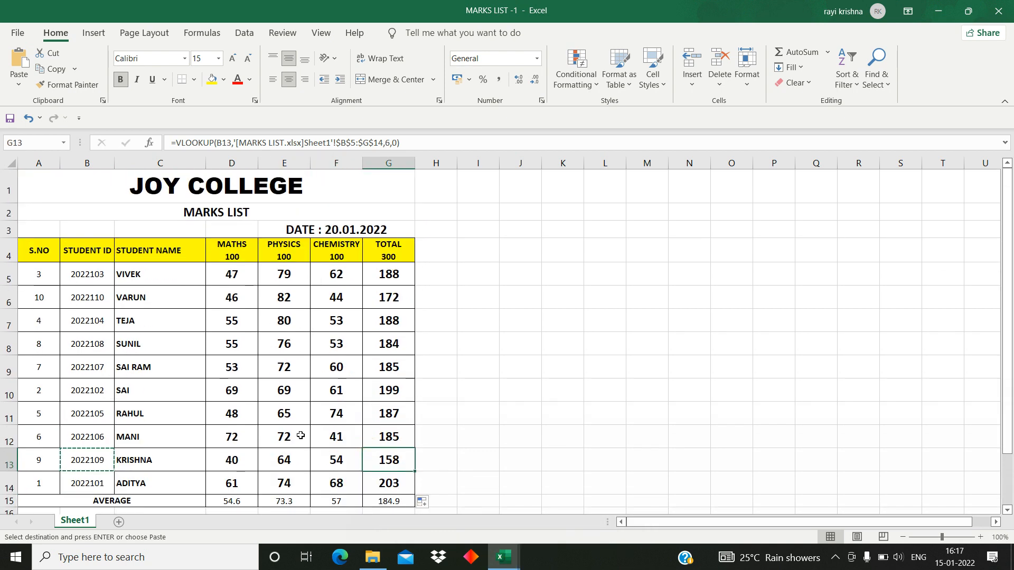
scroll(305, 328, down, 1)
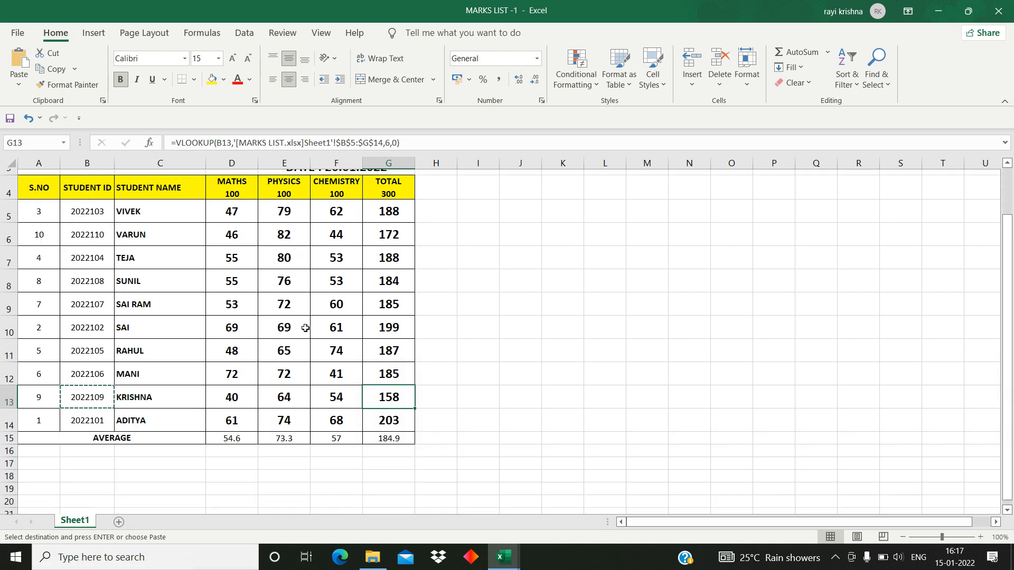
scroll(473, 363, up, 1)
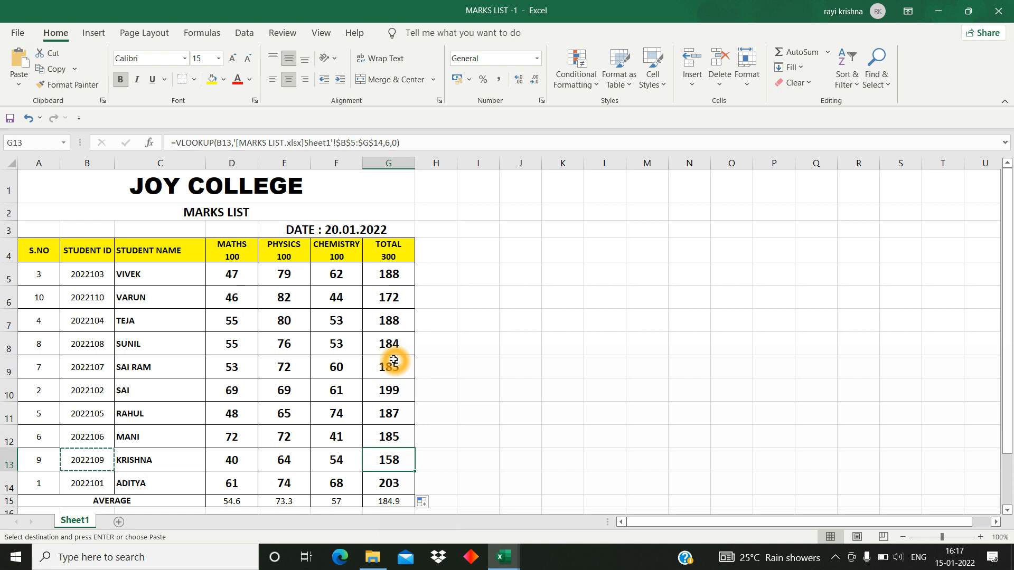
click(432, 270)
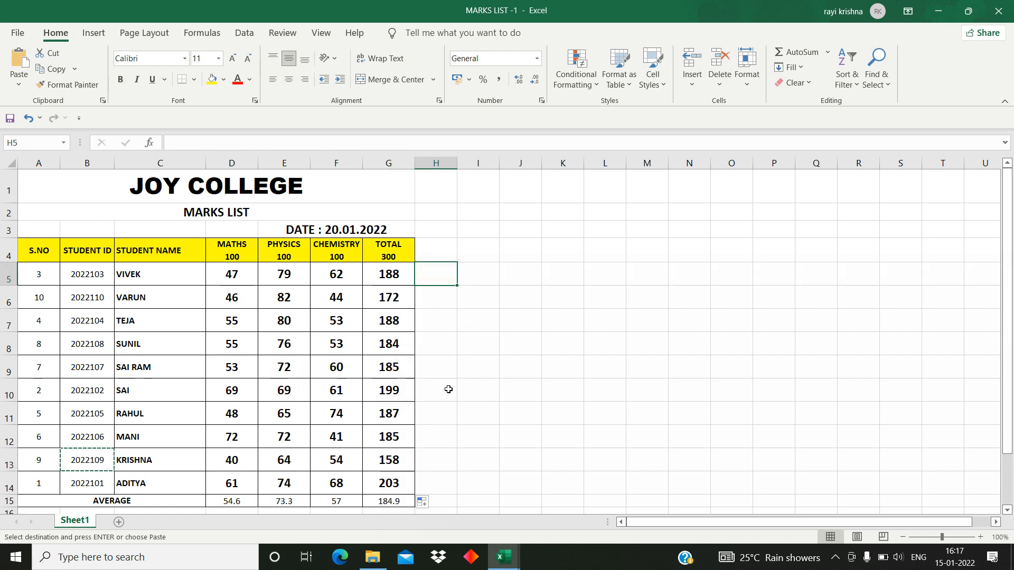